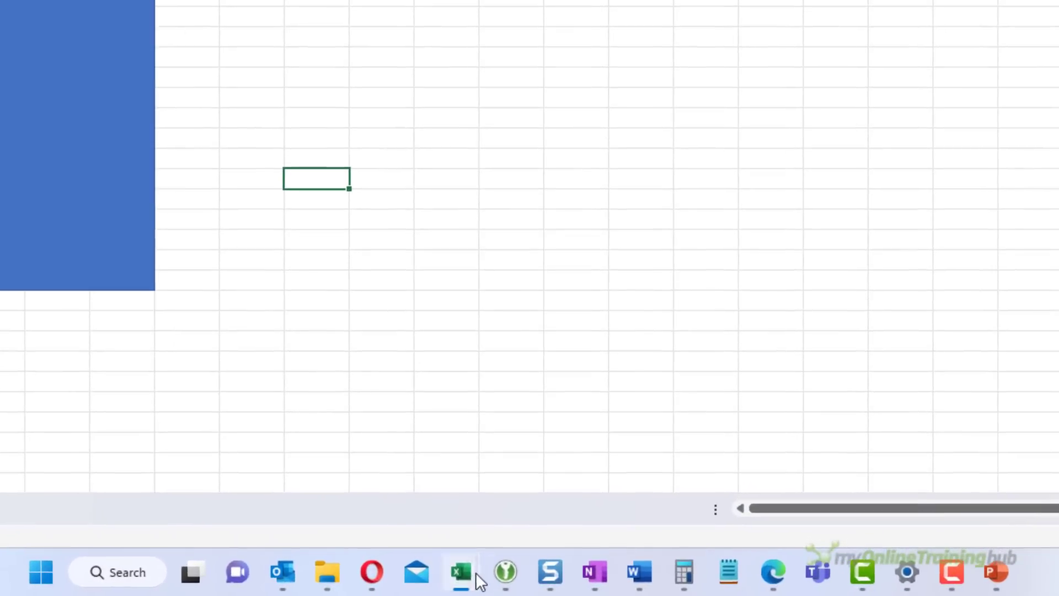
# - Show taskbar thumbnails of the four open workbooks, Workbook1 through Workbook4
pyautogui.moveTo(505, 583)
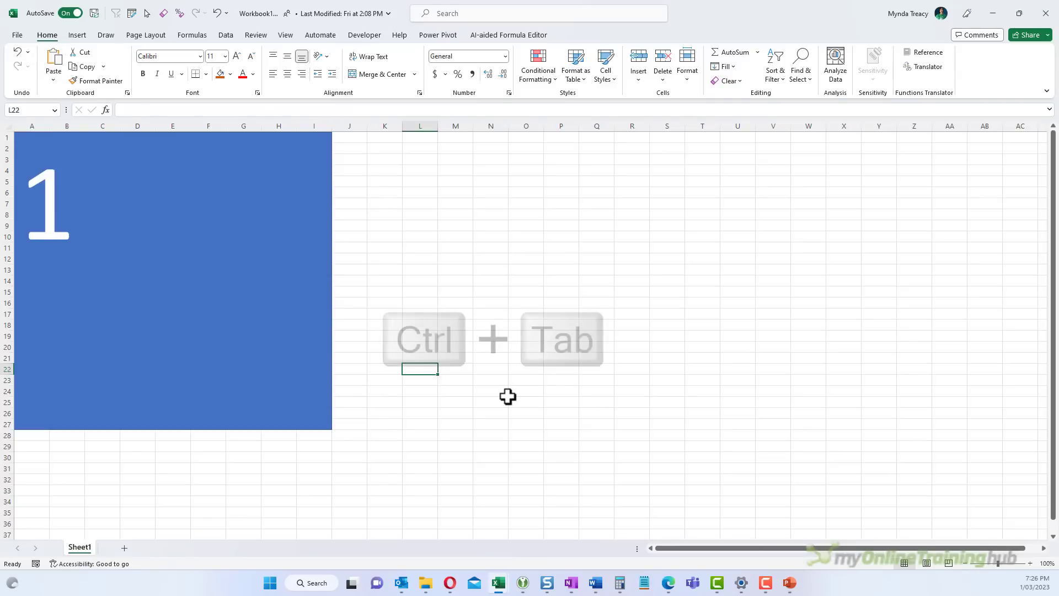
# - Cycle forward and back through the open Excel workbooks with Ctrl+Tab and Ctrl+Shift+Tab
pyautogui.hotkey('ctrl', 'Tab')
pyautogui.hotkey('ctrl', 'Tab')
pyautogui.hotkey('ctrl', 'Tab')
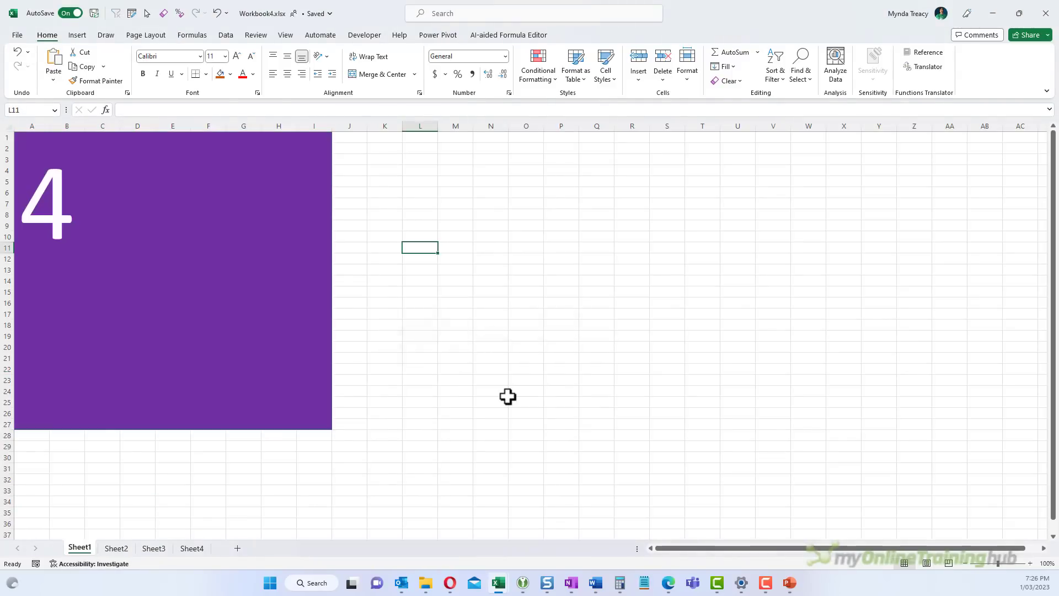
pyautogui.hotkey('ctrl', 'shift', 'Tab')
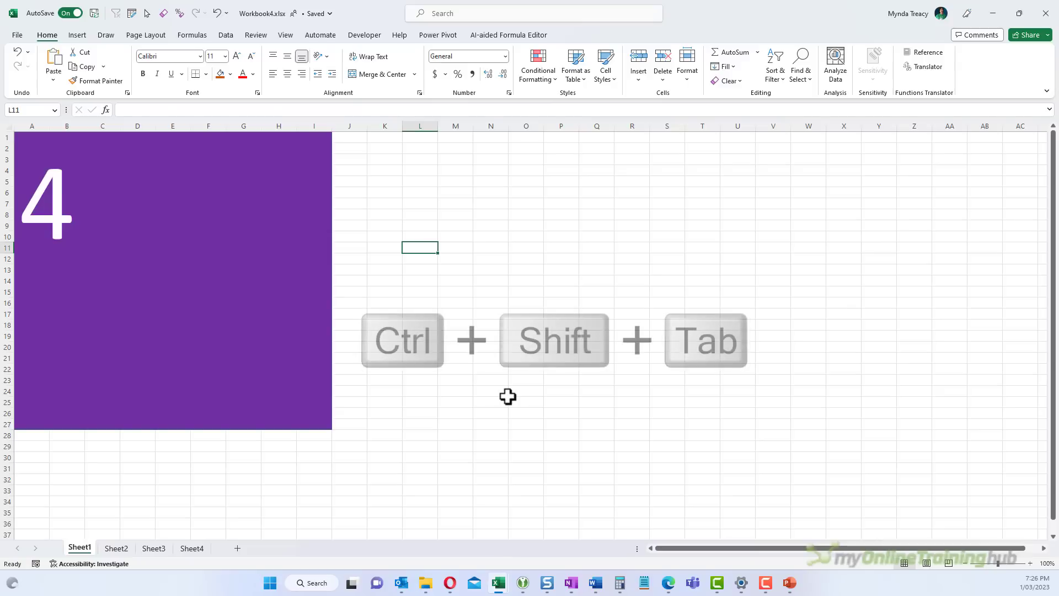
pyautogui.hotkey('ctrl', 'shift', 'Tab')
pyautogui.hotkey('ctrl', 'shift', 'Tab')
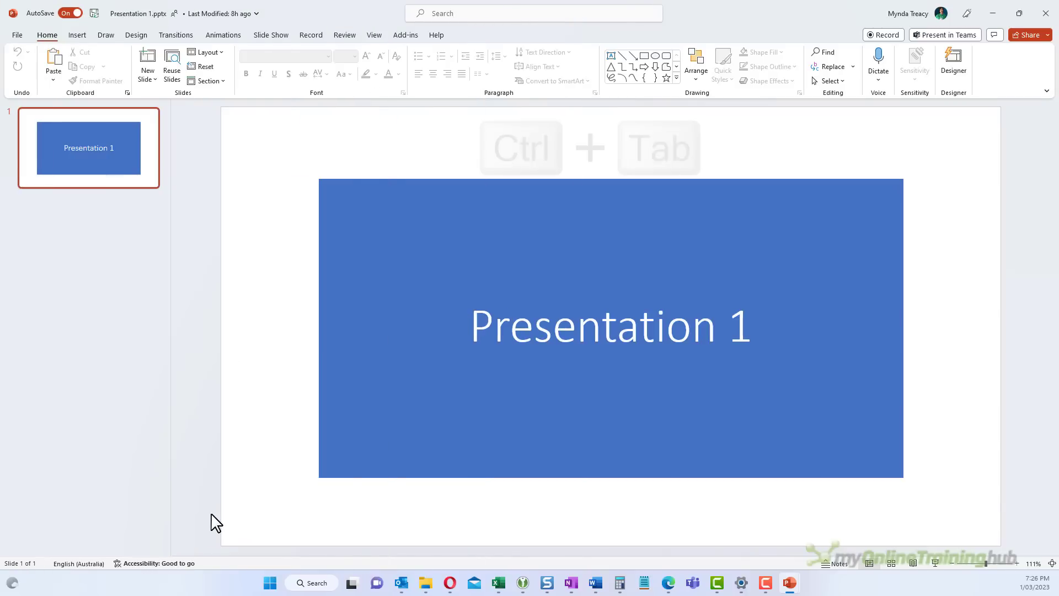
# - Cycle through the open PowerPoint presentations, then the Word documents, ending on Doc4
pyautogui.hotkey('ctrl', 'Tab')
pyautogui.hotkey('ctrl', 'Tab')
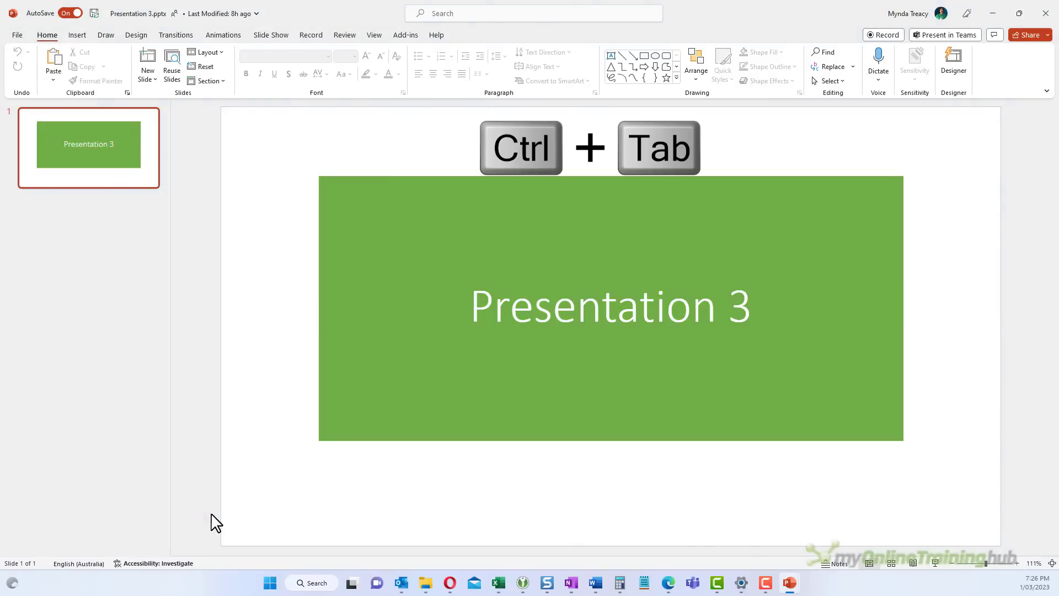
pyautogui.hotkey('ctrl', 'Tab')
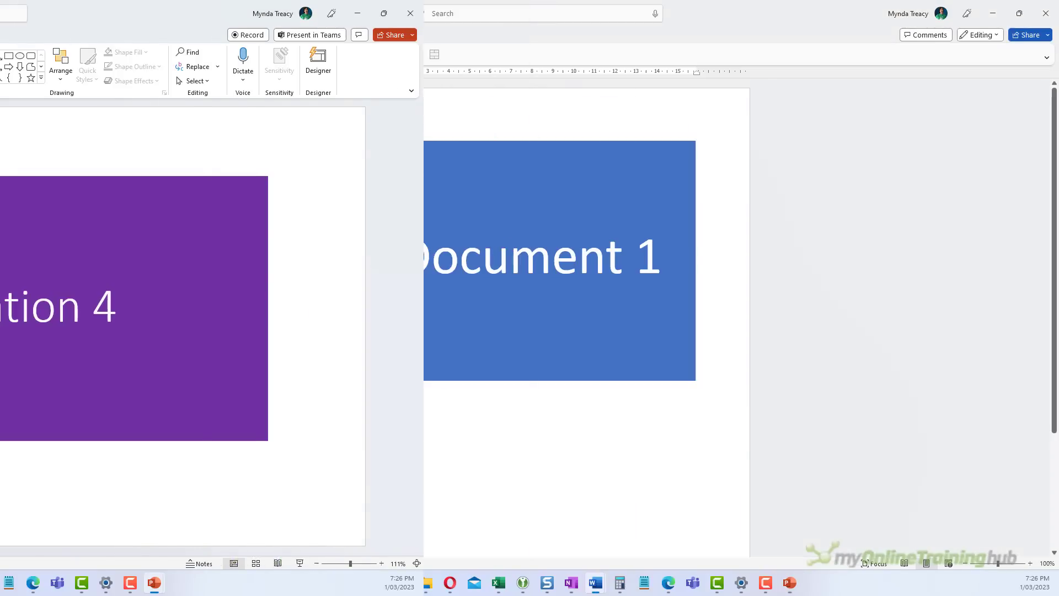
pyautogui.hotkey('ctrl', 'shift', 'F6')
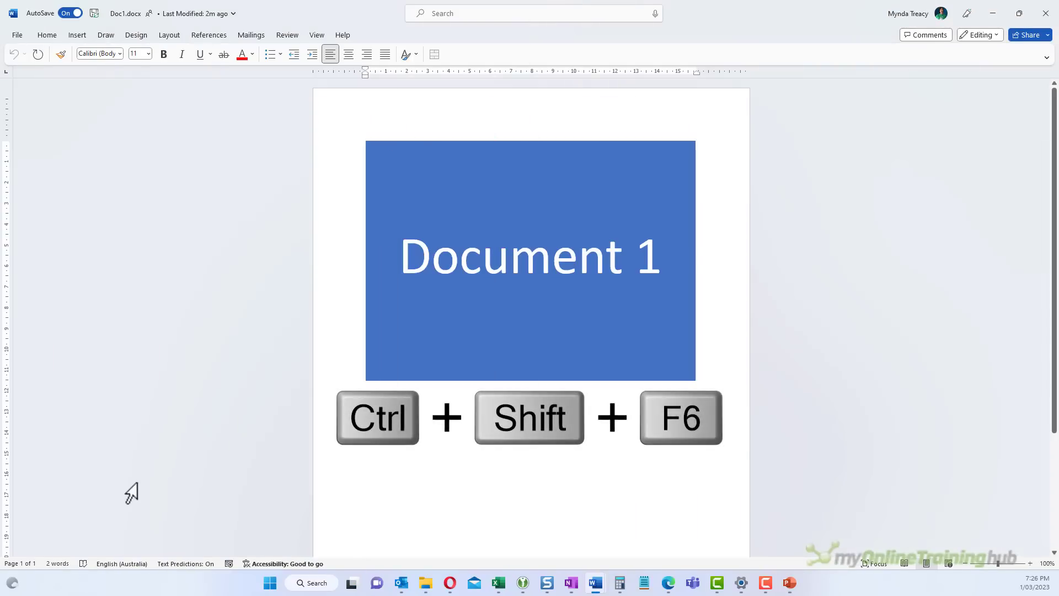
pyautogui.hotkey('ctrl', 'shift', 'F6')
pyautogui.hotkey('ctrl', 'shift', 'F6')
pyautogui.hotkey('ctrl', 'shift', 'F6')
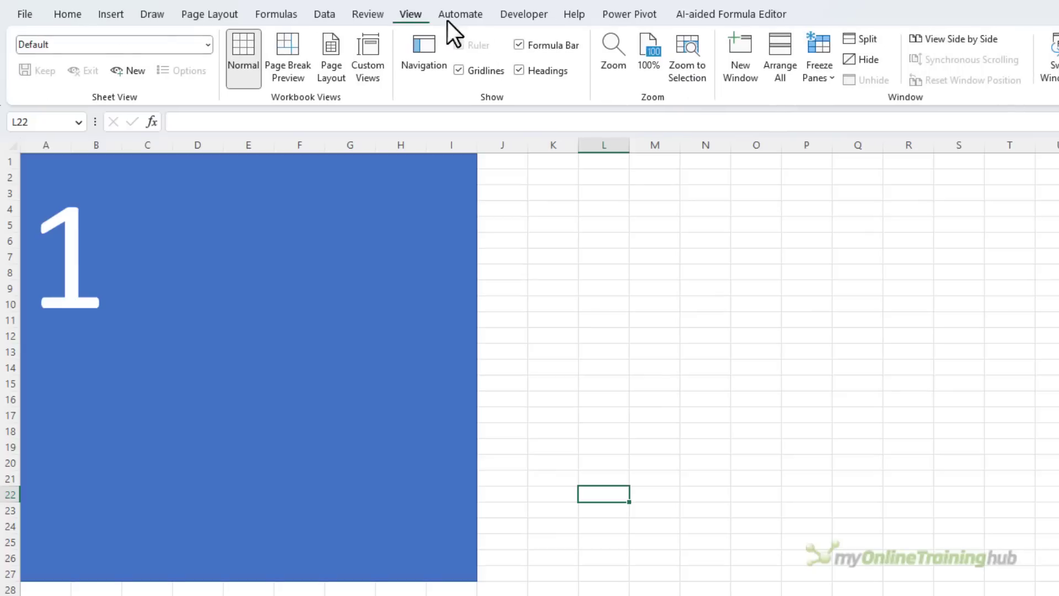
# - Arrange all four workbooks in the Tiled layout with Arrange All
pyautogui.click(779, 74)
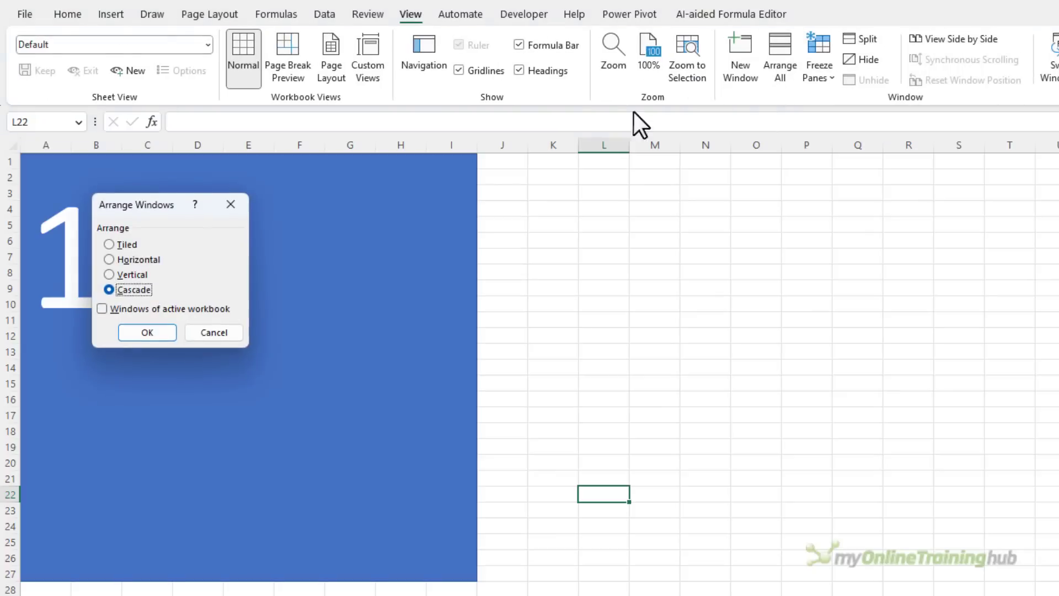
pyautogui.click(124, 246)
pyautogui.click(146, 332)
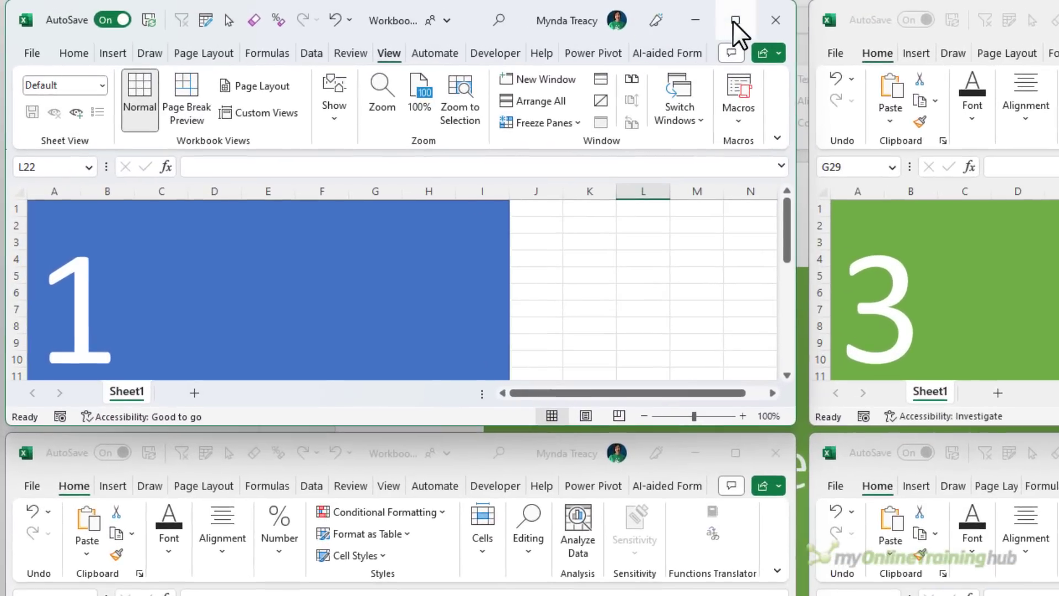
# - Maximize Workbook1 and arrange all workbooks as stacked Horizontal strips
pyautogui.click(485, 13)
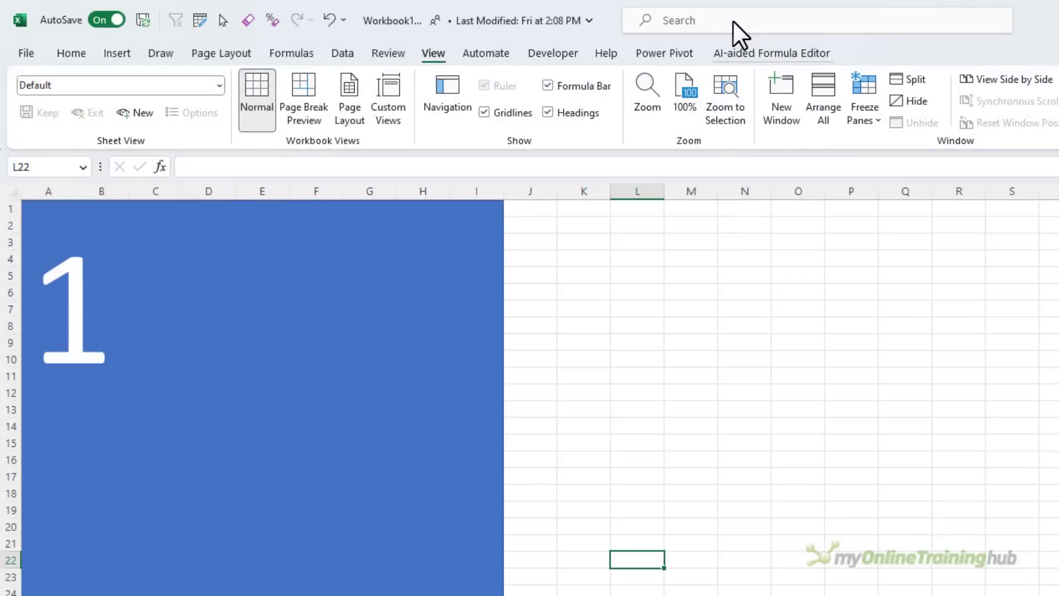
pyautogui.click(814, 108)
pyautogui.click(136, 313)
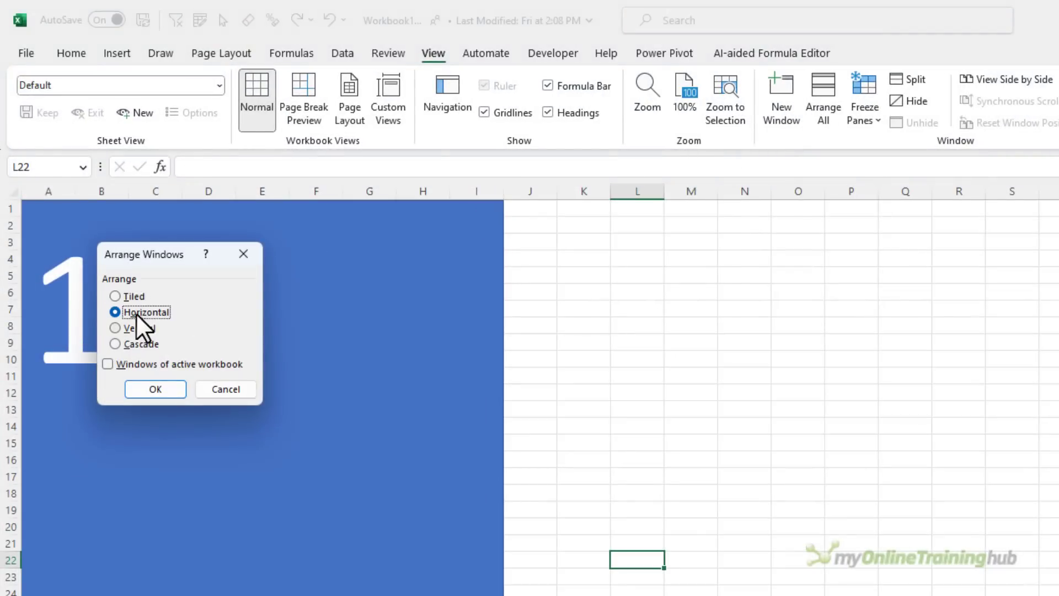
pyautogui.click(157, 386)
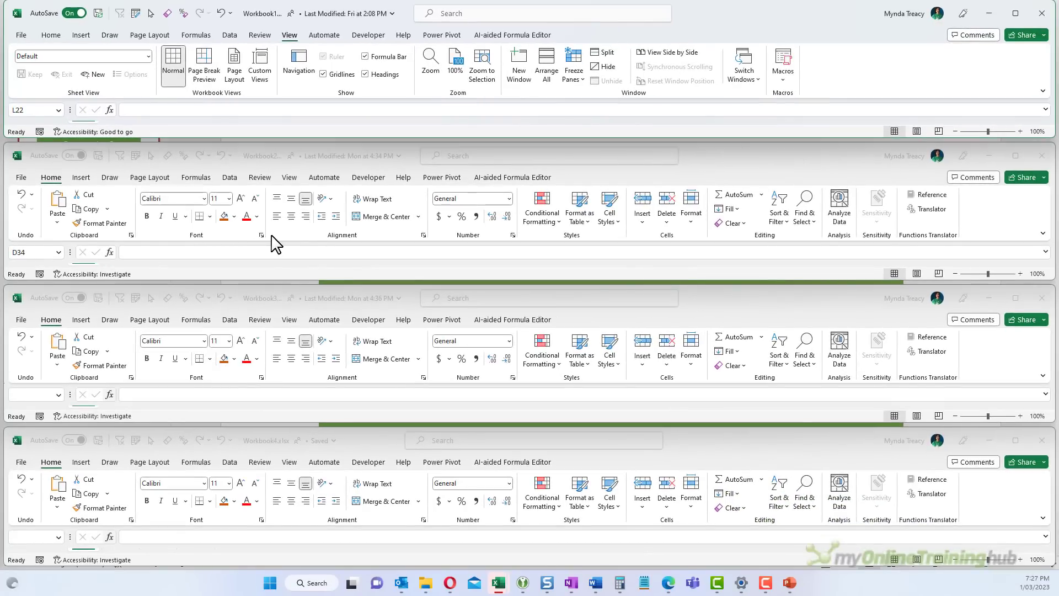
# - Collapse the top workbook's ribbon and rearrange all workbooks in the Vertical layout
pyautogui.doubleClick(284, 35)
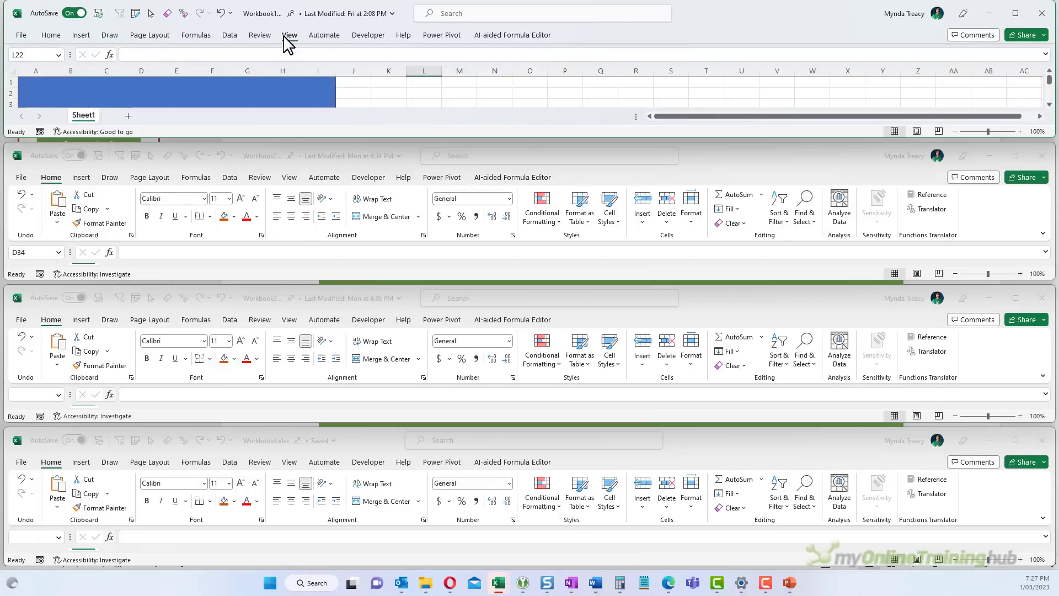
pyautogui.click(289, 35)
pyautogui.click(548, 77)
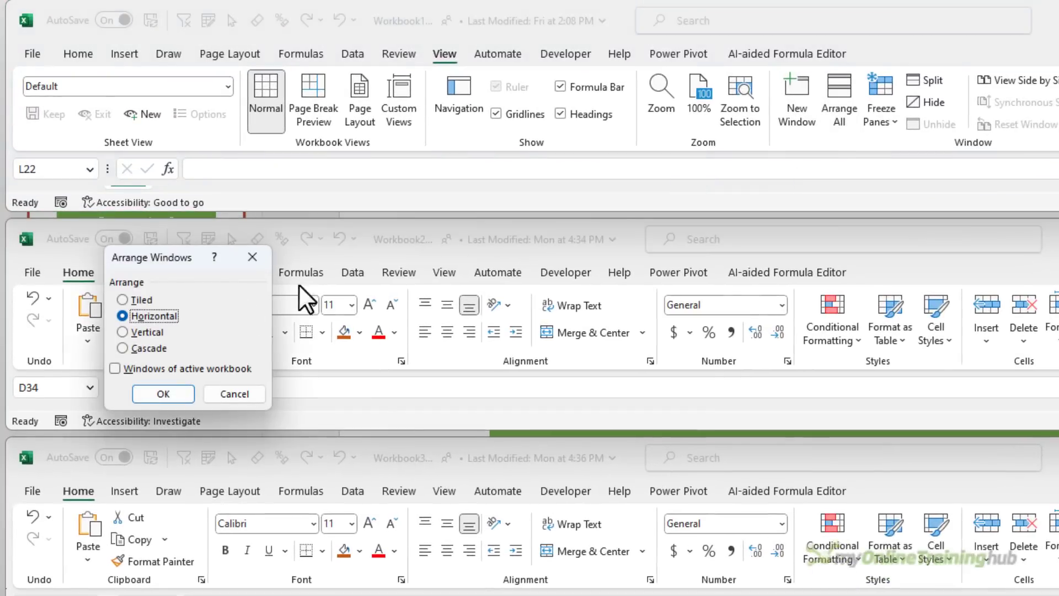
pyautogui.click(144, 331)
pyautogui.click(163, 394)
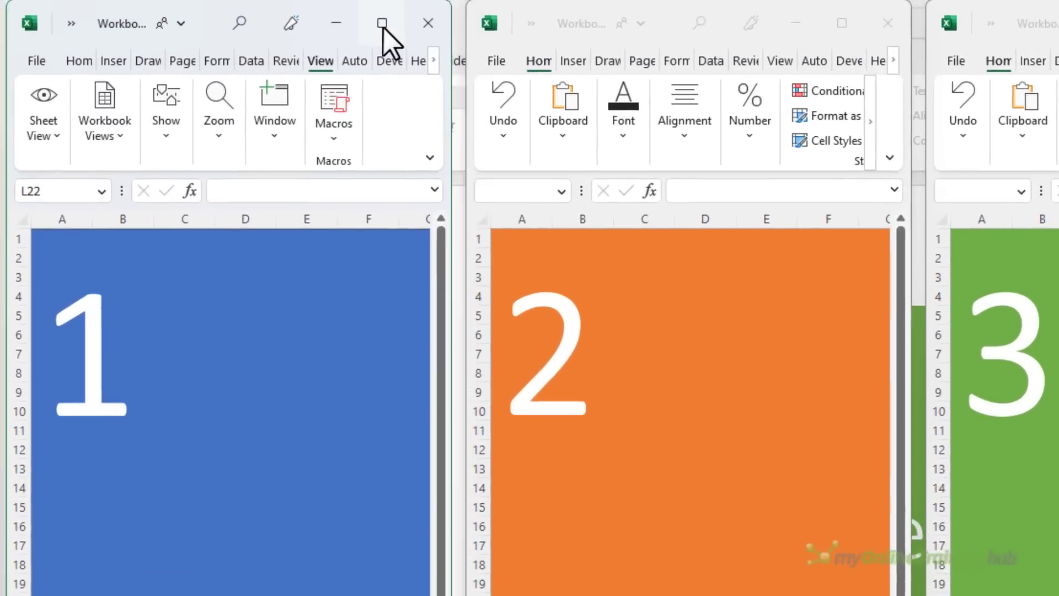
# - Maximize Workbook1 and arrange all workbooks in the Cascade layout
pyautogui.click(219, 13)
pyautogui.click(926, 122)
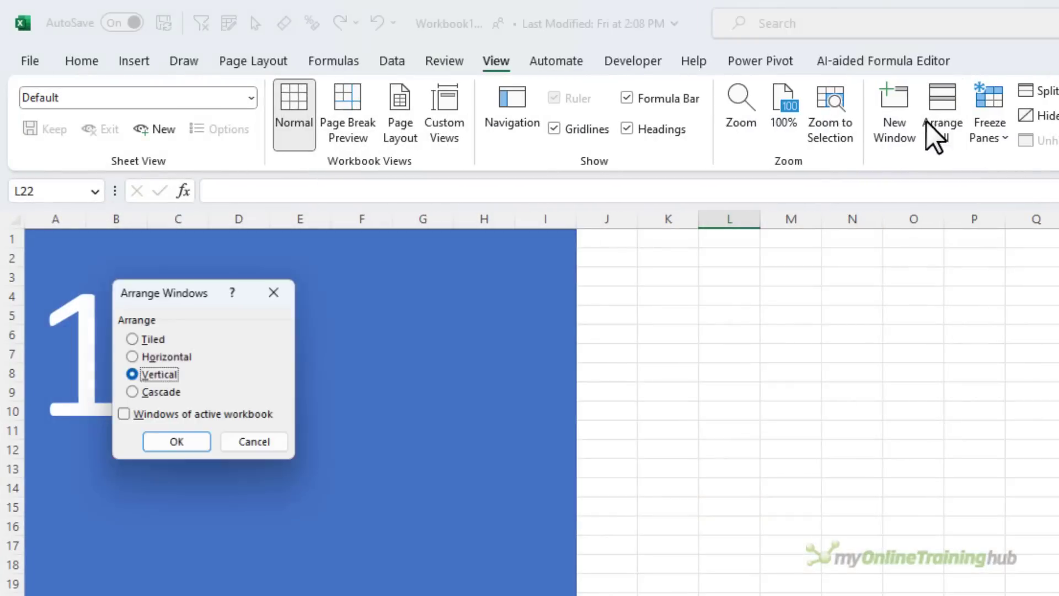
pyautogui.click(163, 394)
pyautogui.click(175, 445)
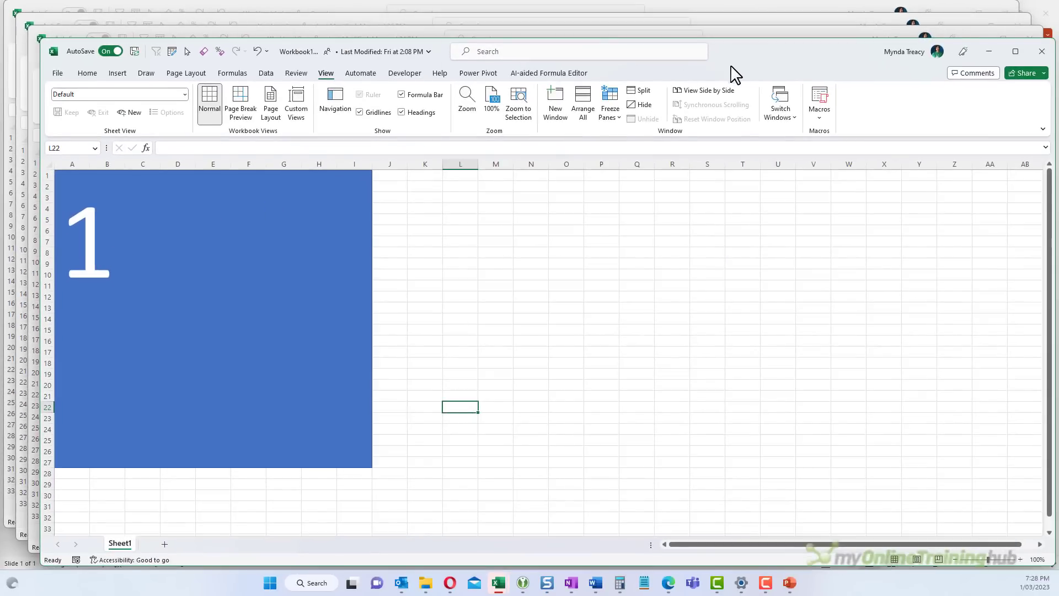
# - Move Workbook1's window, resize it from the left edge, and drop it below Workbook2's
pyautogui.moveTo(732, 67)
pyautogui.mouseDown()
pyautogui.moveTo(804, 75)
pyautogui.moveTo(751, 63)
pyautogui.mouseUp()
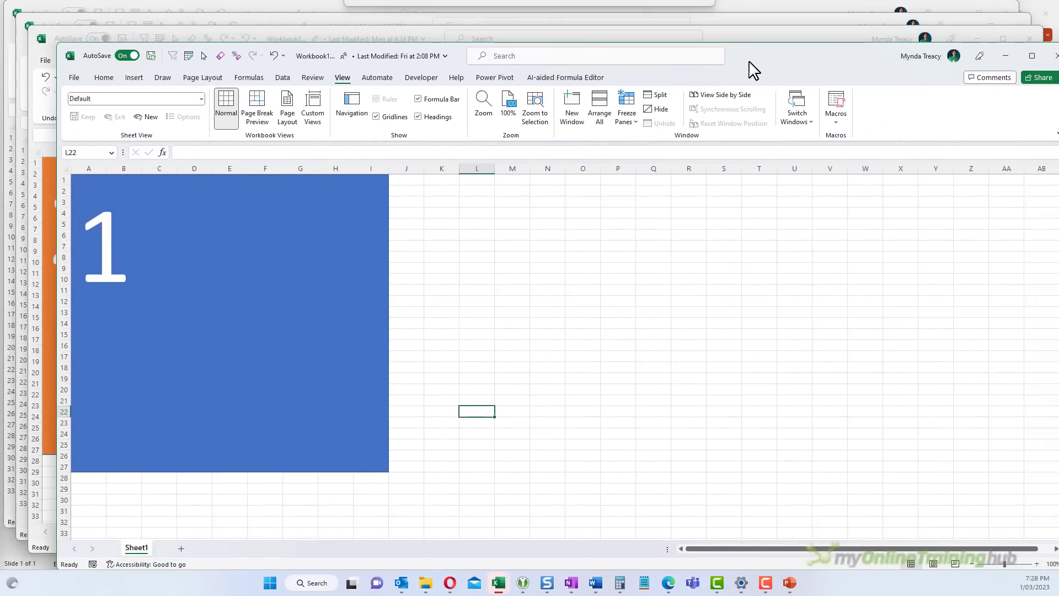
pyautogui.hotkey('ctrl', 'Home')
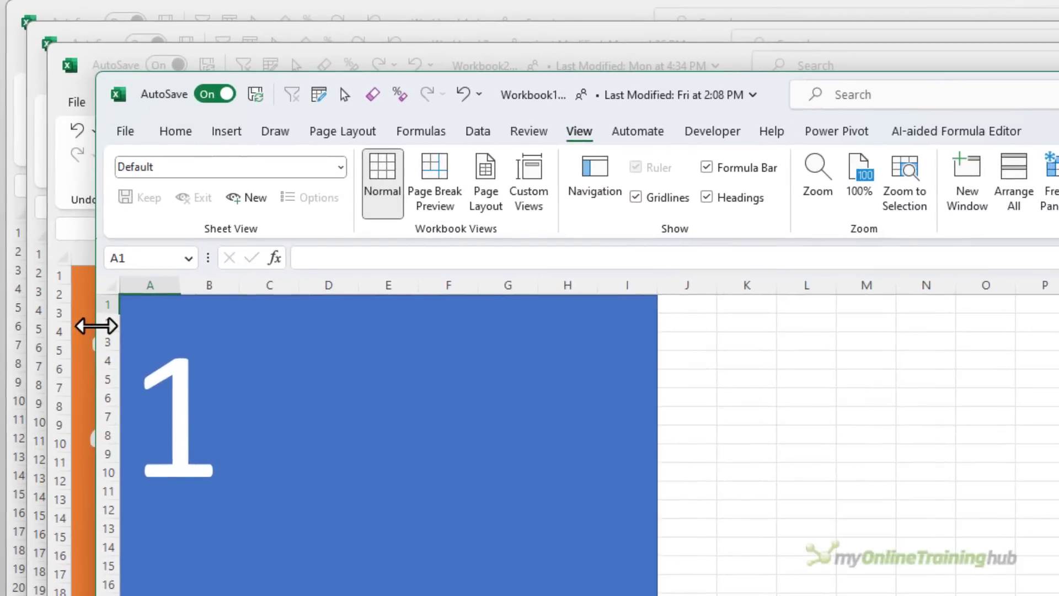
pyautogui.moveTo(96, 326); pyautogui.dragTo(294, 332)
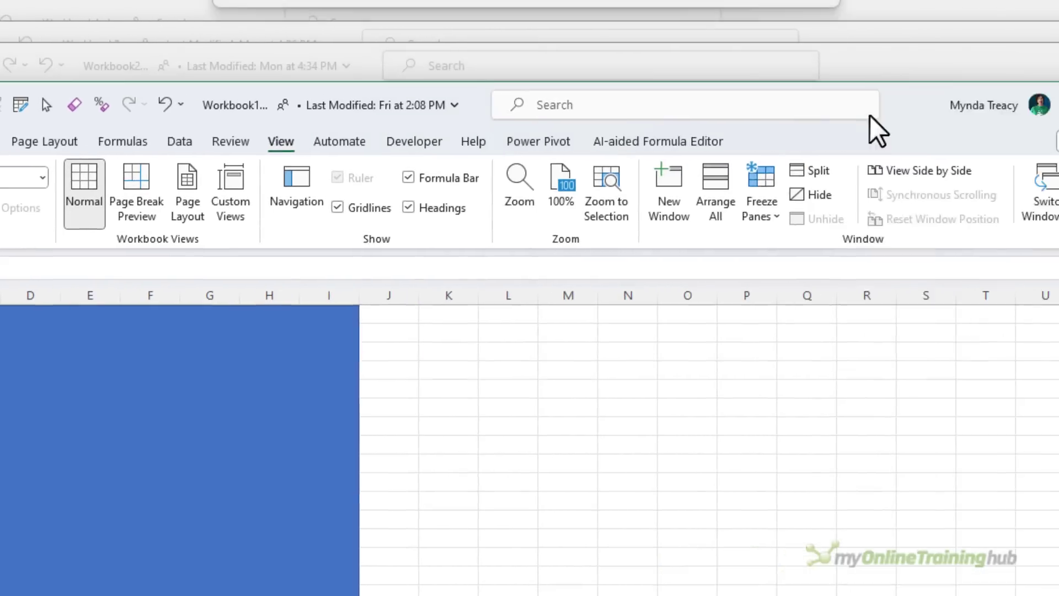
pyautogui.moveTo(874, 118); pyautogui.dragTo(928, 177)
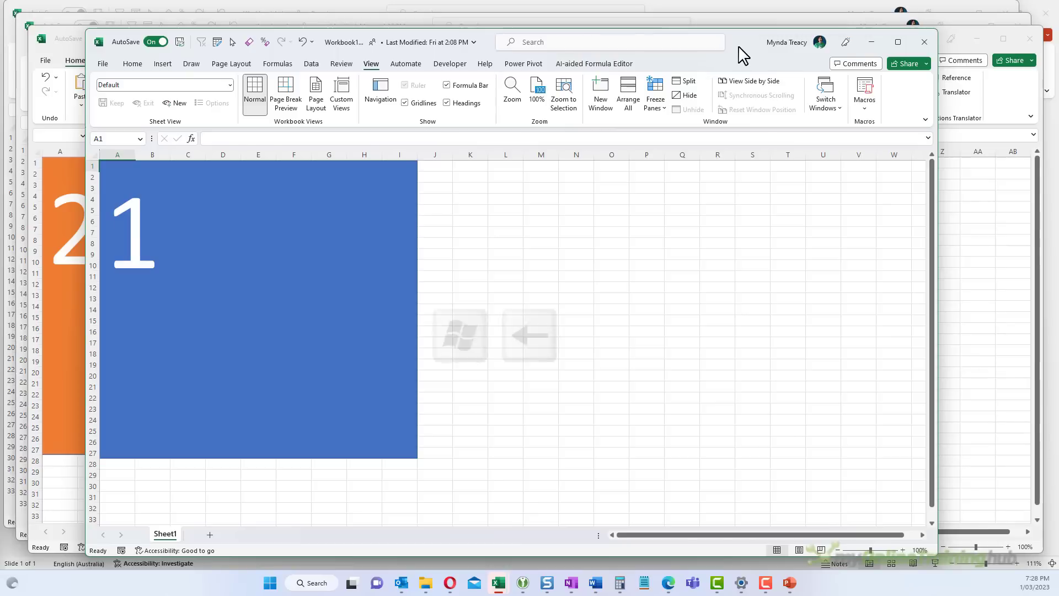
# - Snap Workbook1 top-left, Workbook3 bottom-left, and Workbook2 and Workbook4 into the right-hand quarters
pyautogui.press('super+Left')
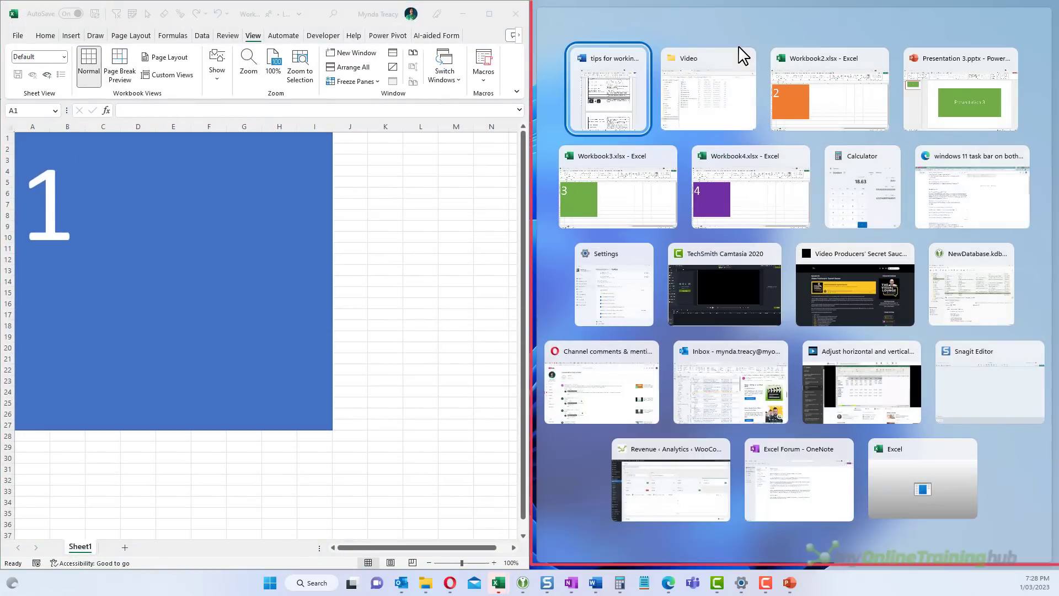
pyautogui.click(826, 101)
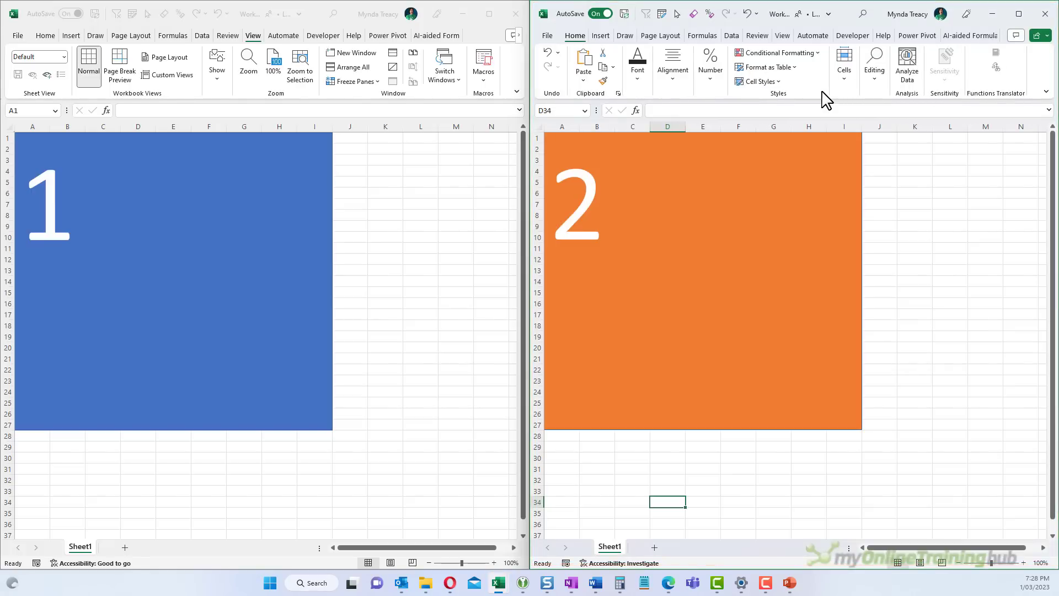
pyautogui.press('super+Up')
pyautogui.click(431, 169)
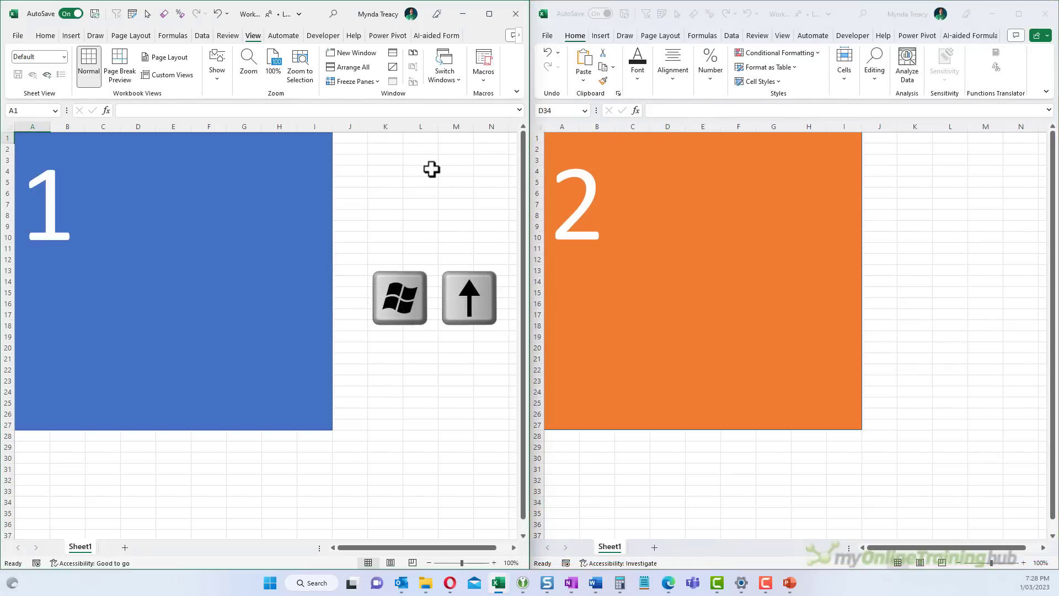
pyautogui.press('super+Up')
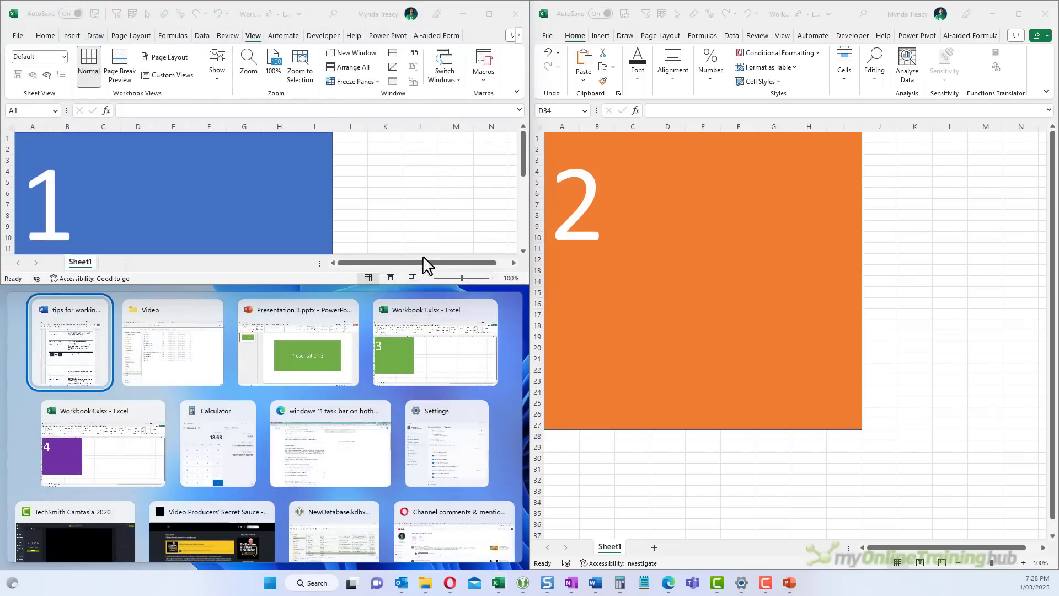
pyautogui.click(419, 351)
pyautogui.click(920, 241)
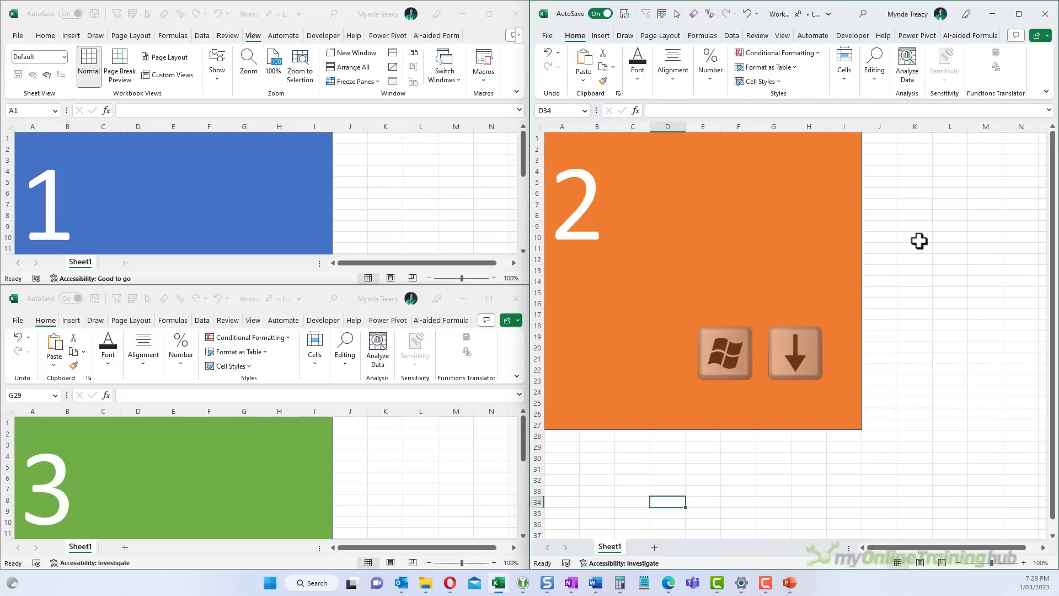
pyautogui.press('super+Down')
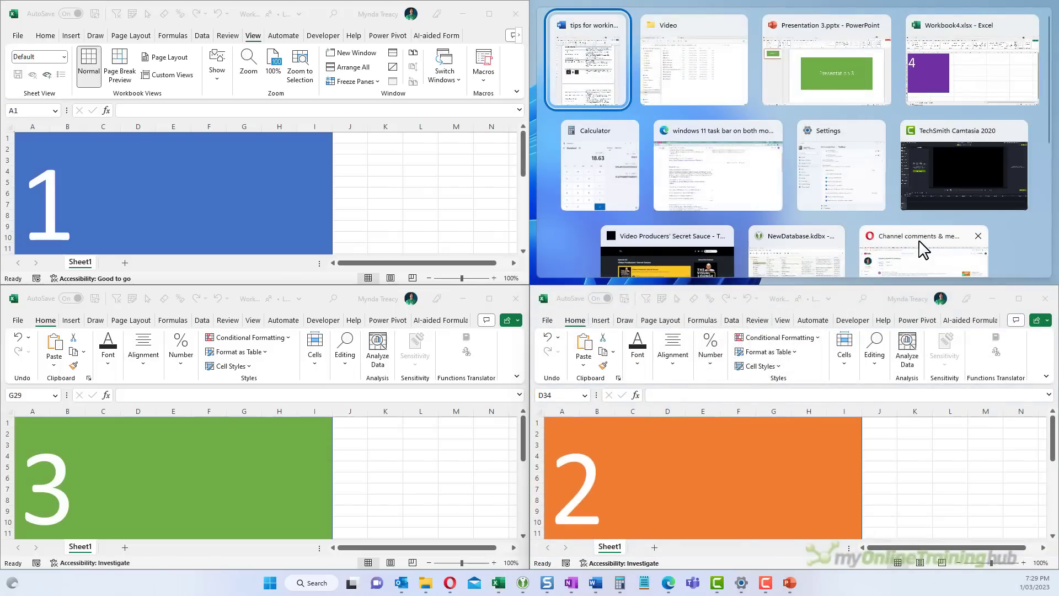
pyautogui.click(926, 77)
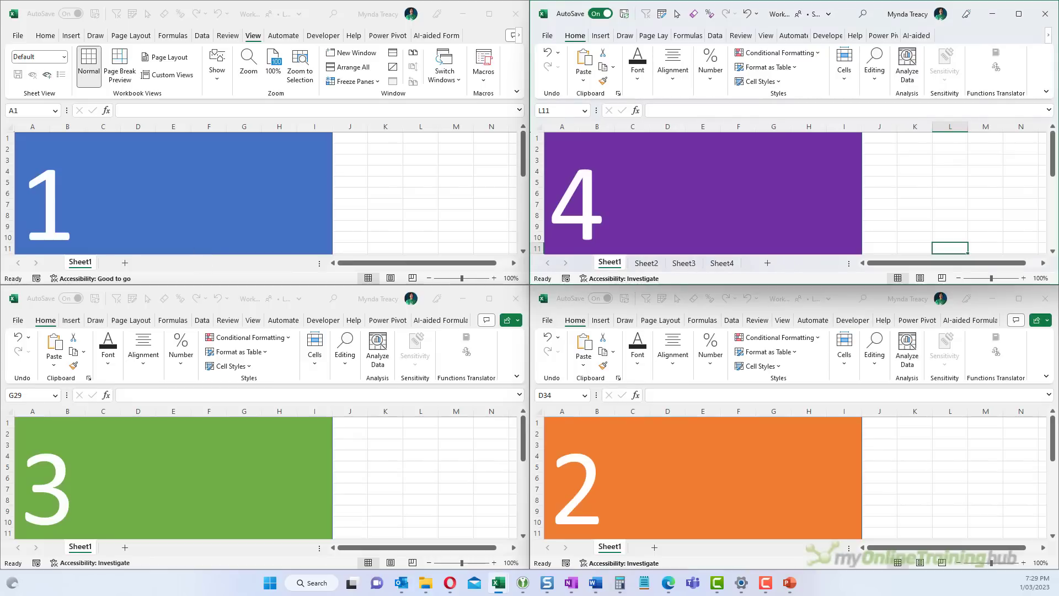
# - Restore maximized workbook 1 and drop it into the snap layouts bar's left-half zone
pyautogui.click(488, 14)
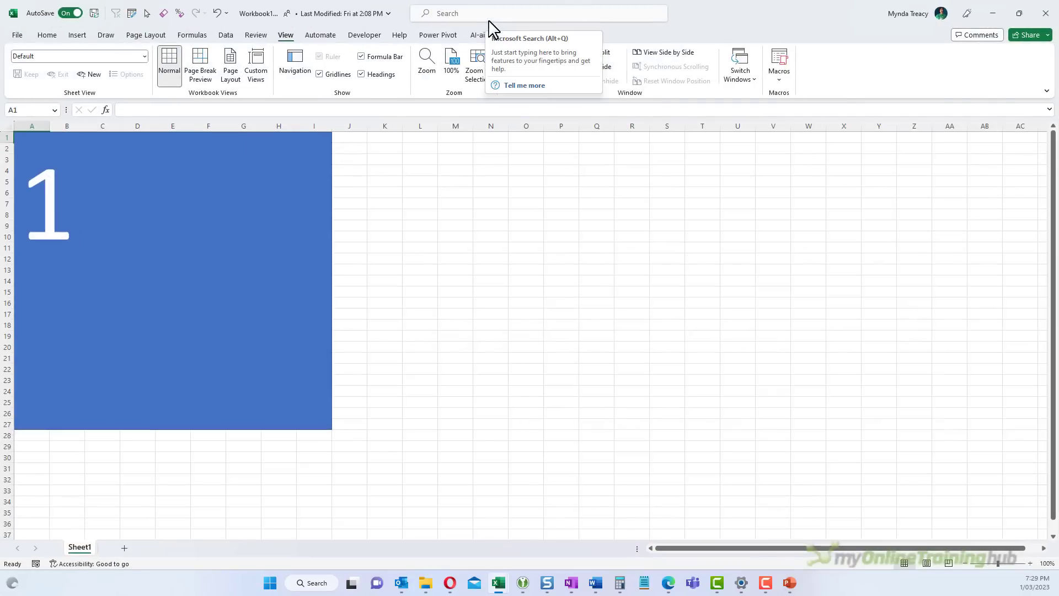
pyautogui.moveTo(698, 19); pyautogui.dragTo(666, 9)
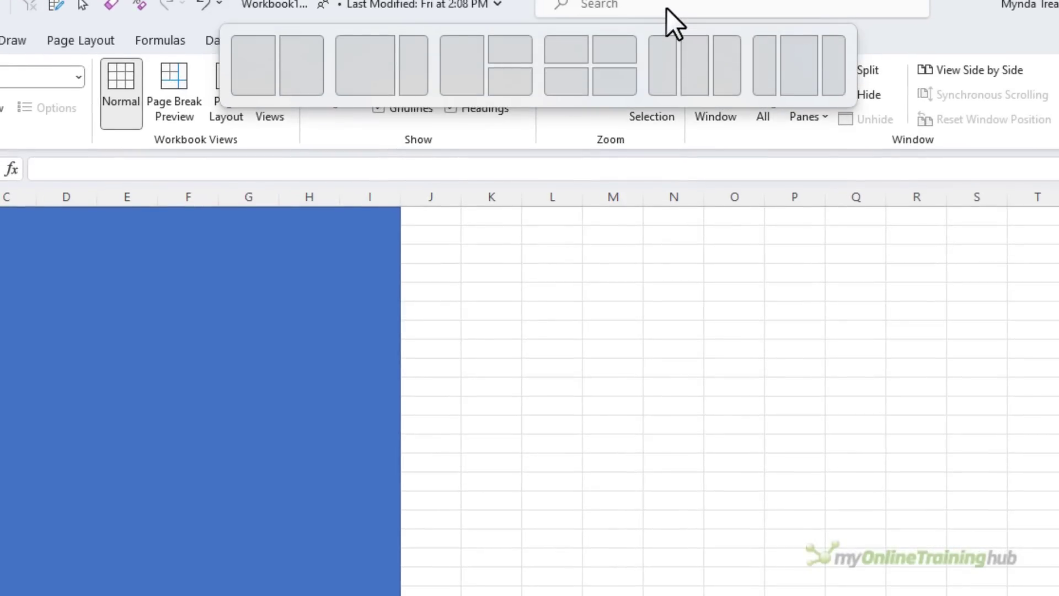
pyautogui.moveTo(667, 9); pyautogui.dragTo(460, 68)
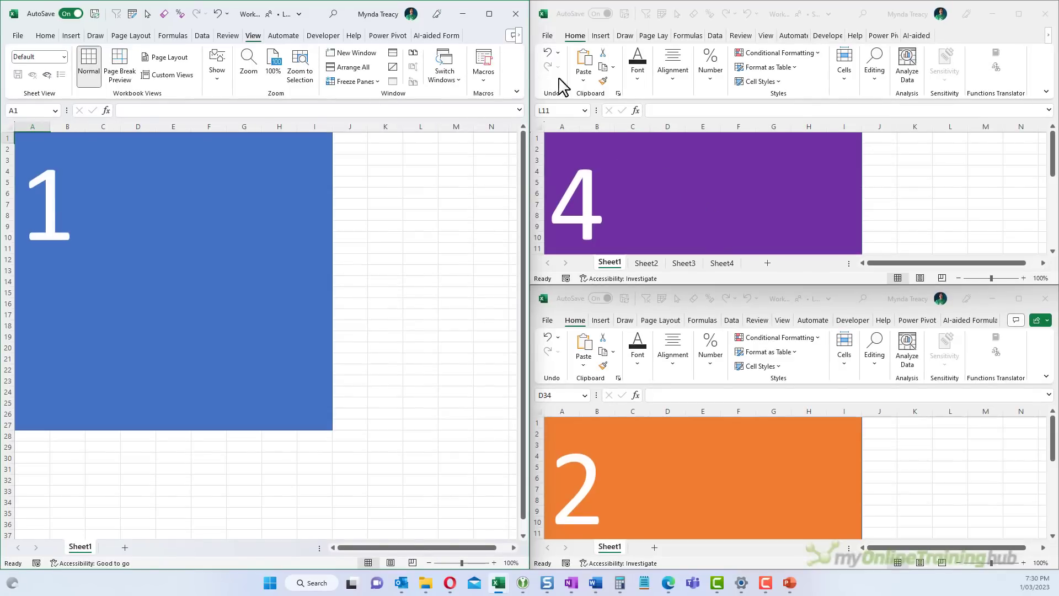
# - Maximize workbook 1 and display the snap layouts flyout on its Maximize button
pyautogui.click(489, 14)
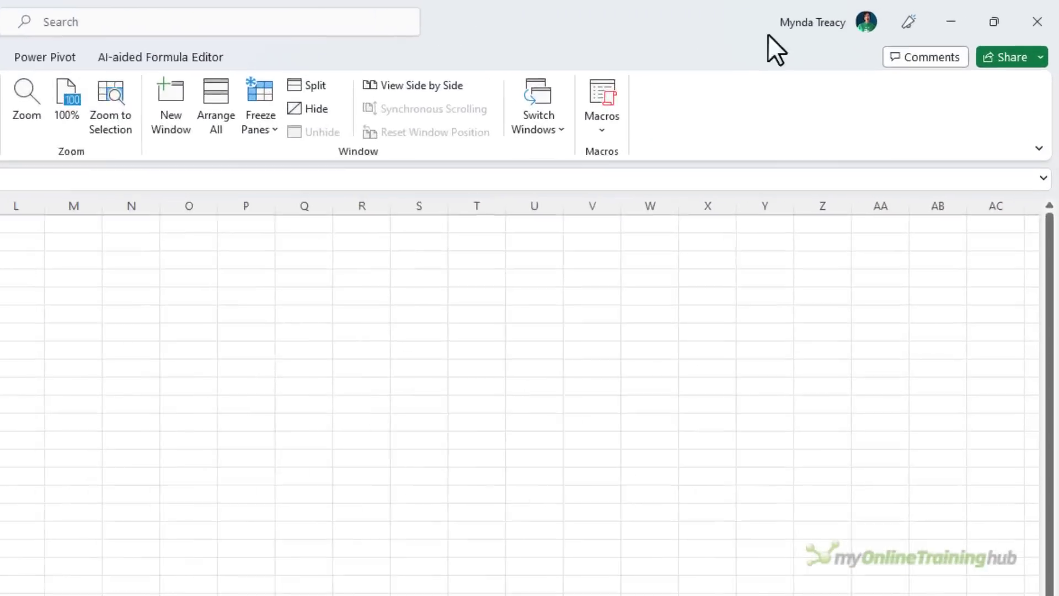
pyautogui.moveTo(998, 38)
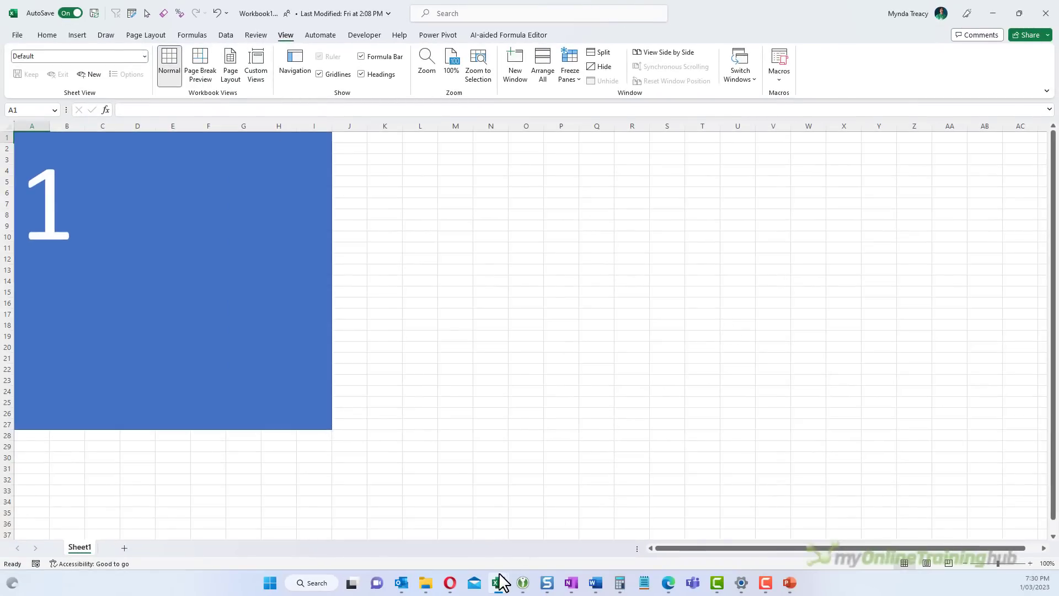
# - Restore the tiled group from the Excel taskbar thumbnail, briefly maximizing workbook 1 then returning it to its quarter
pyautogui.moveTo(500, 582)
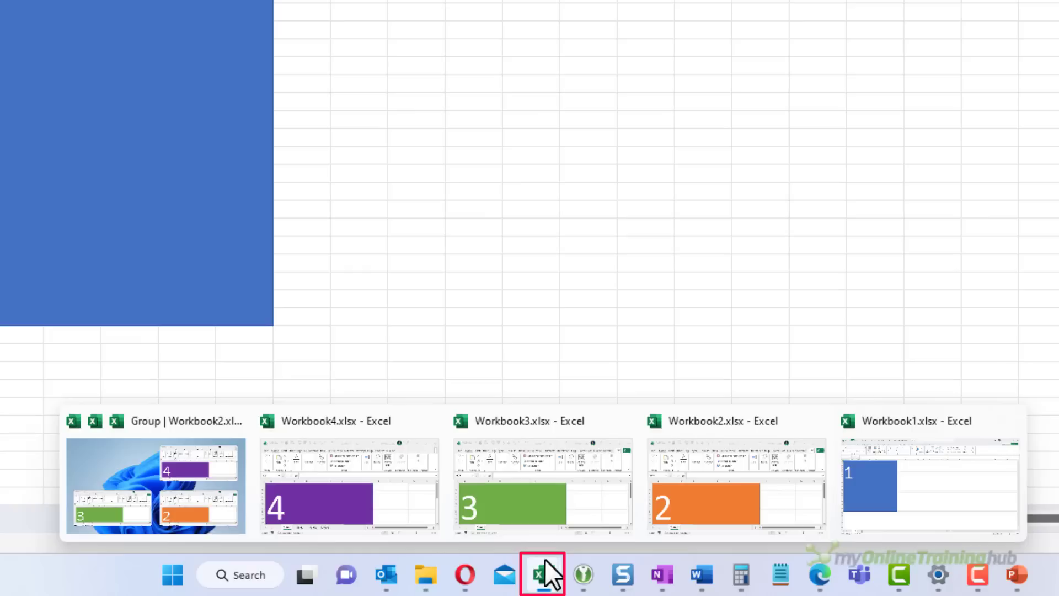
pyautogui.moveTo(104, 456)
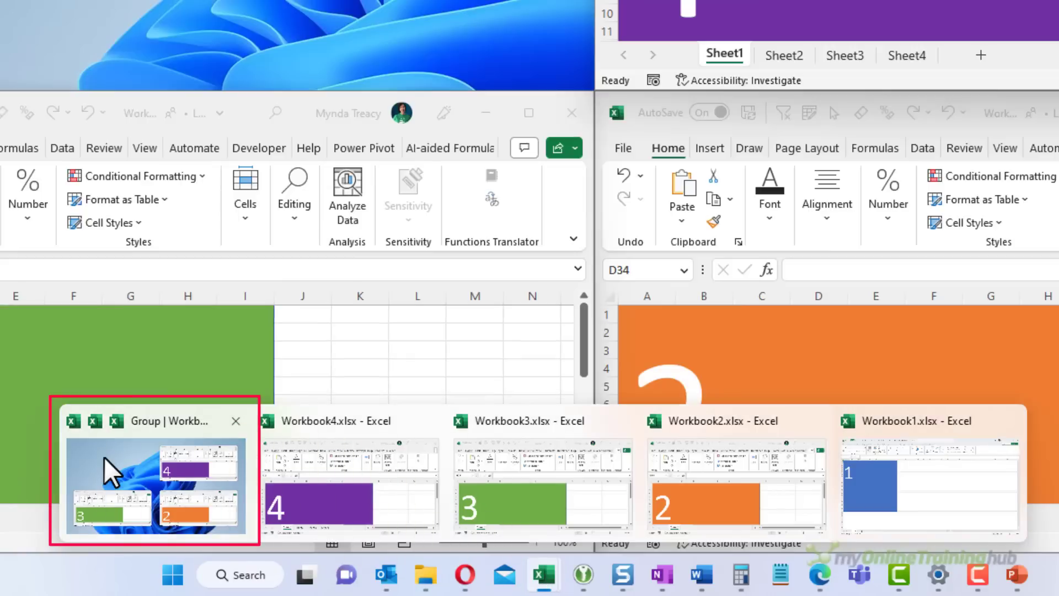
pyautogui.click(104, 457)
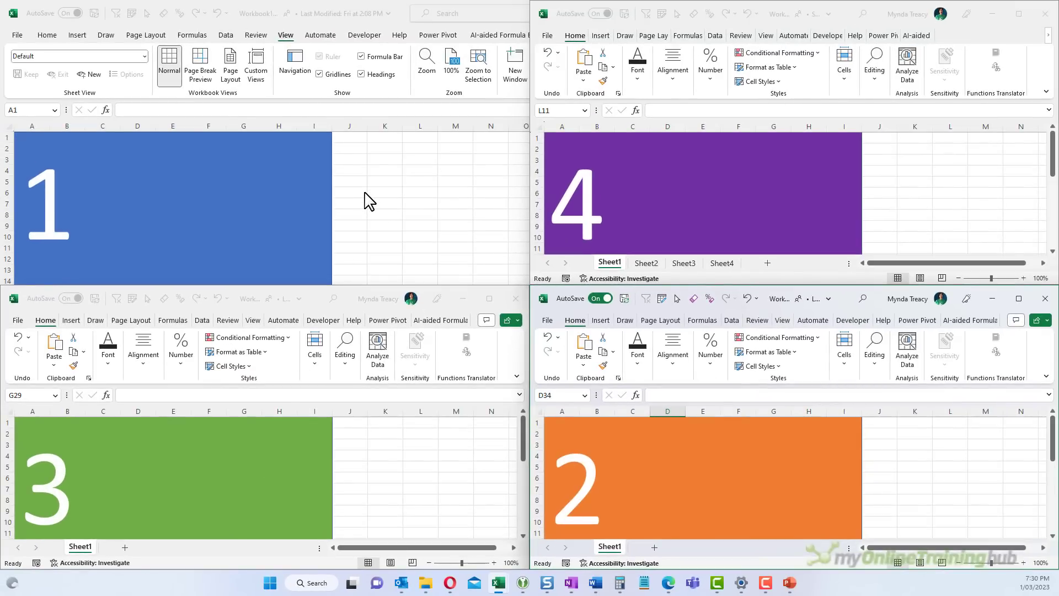
pyautogui.press('super+Up')
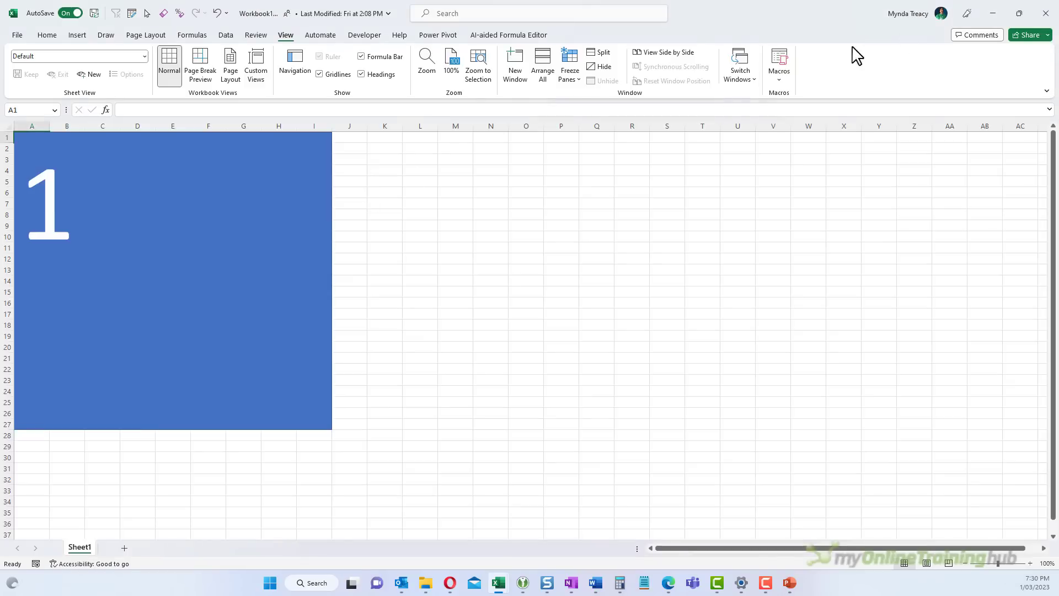
pyautogui.click(995, 13)
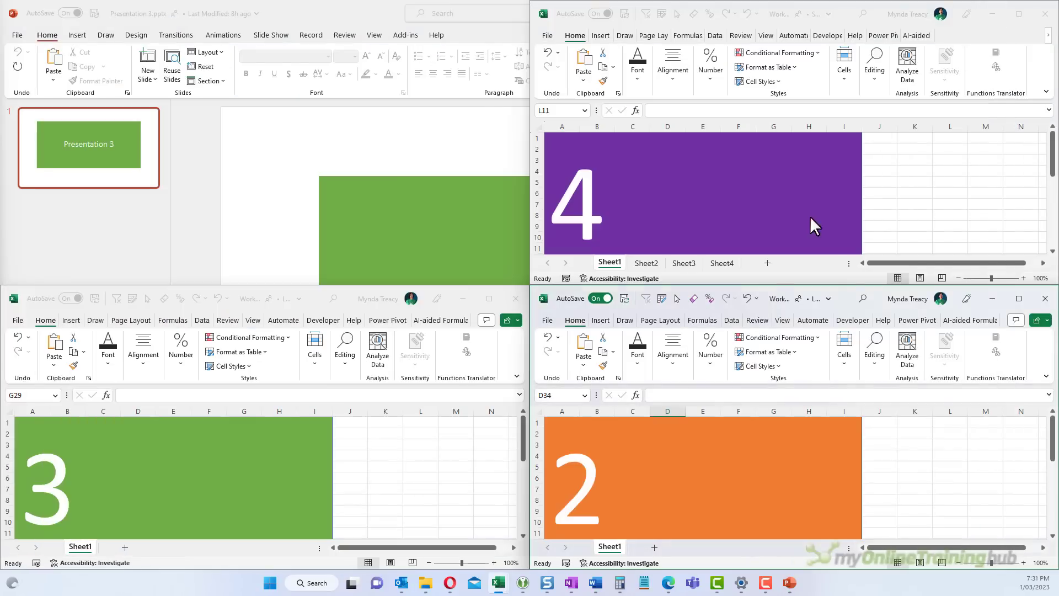
pyautogui.moveTo(501, 586)
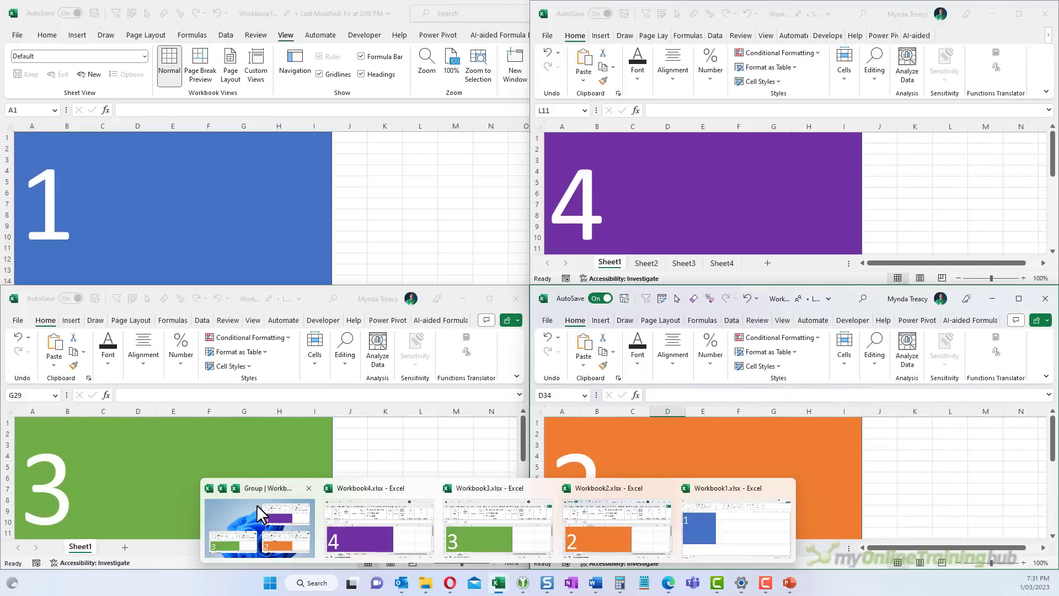
pyautogui.moveTo(257, 504)
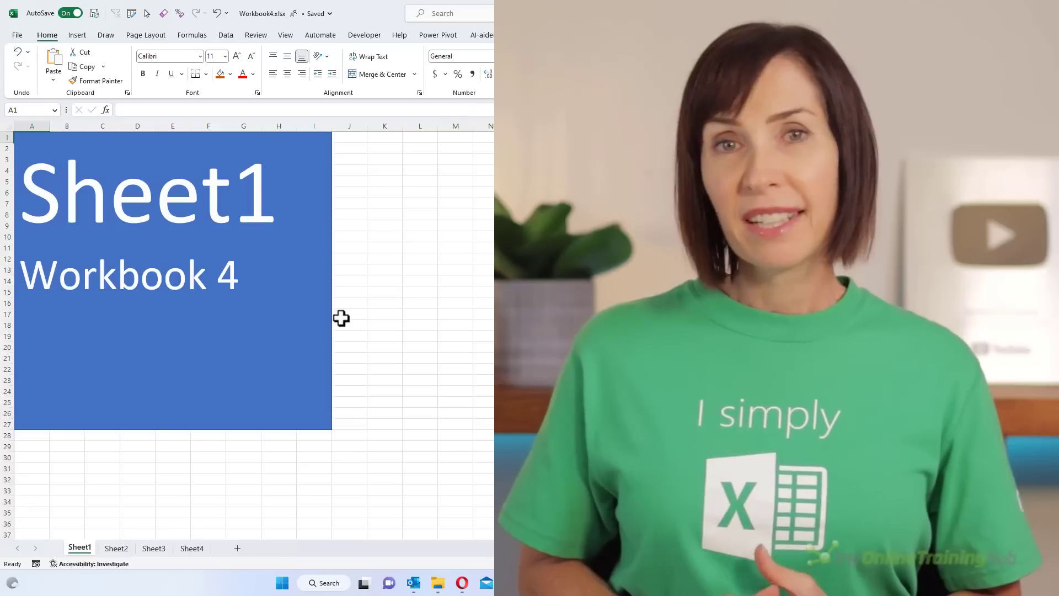
# - Page through Workbook4's sheets to Sheet4 and back to Sheet1, then show the View ribbon
pyautogui.hotkey('ctrl', 'pagedown')
pyautogui.hotkey('ctrl', 'pagedown')
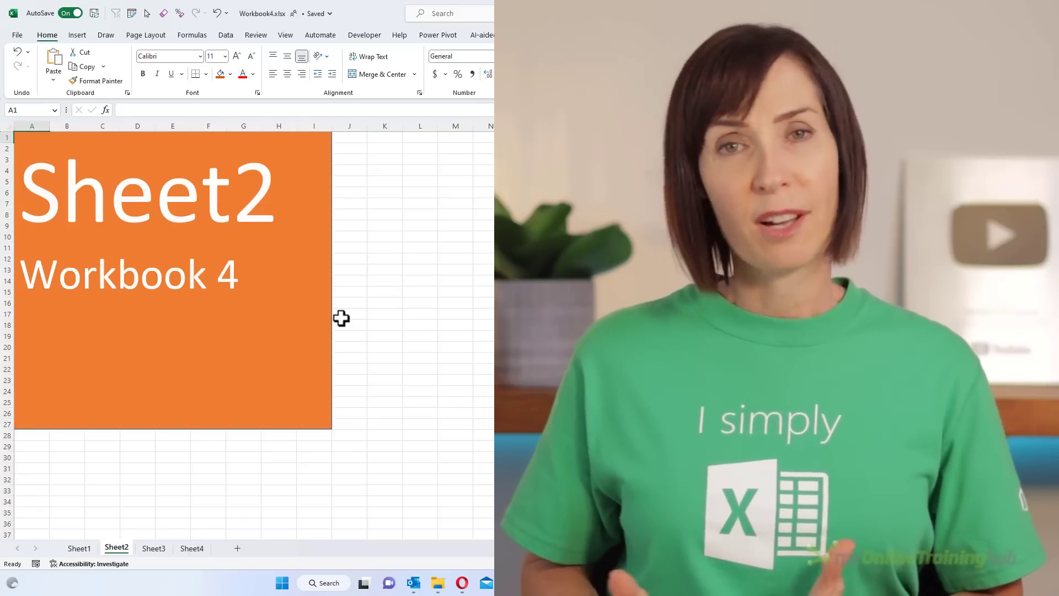
pyautogui.hotkey('ctrl', 'pagedown')
pyautogui.hotkey('ctrl', 'pageup')
pyautogui.hotkey('ctrl', 'pageup')
pyautogui.hotkey('ctrl', 'pageup')
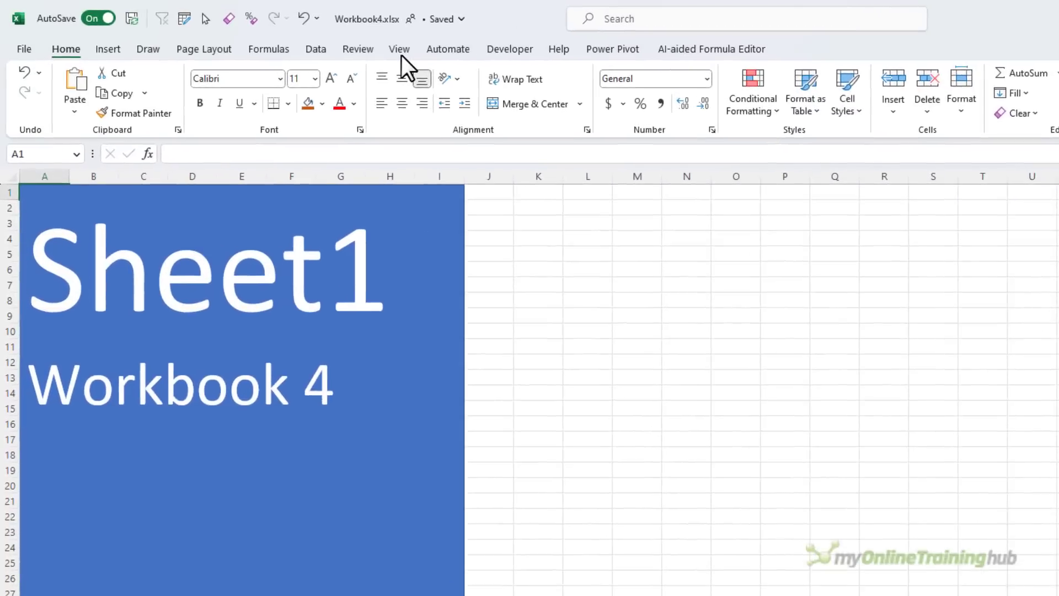
pyautogui.click(285, 35)
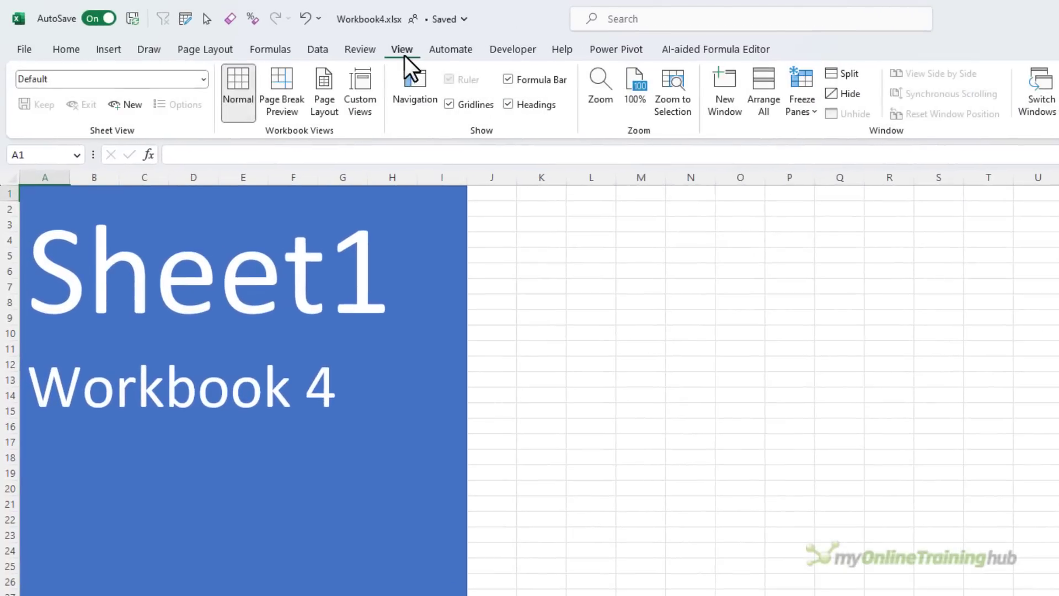
# - Open a second Workbook4 window, restore it, and show both windows stacked with View Side by Side
pyautogui.click(717, 114)
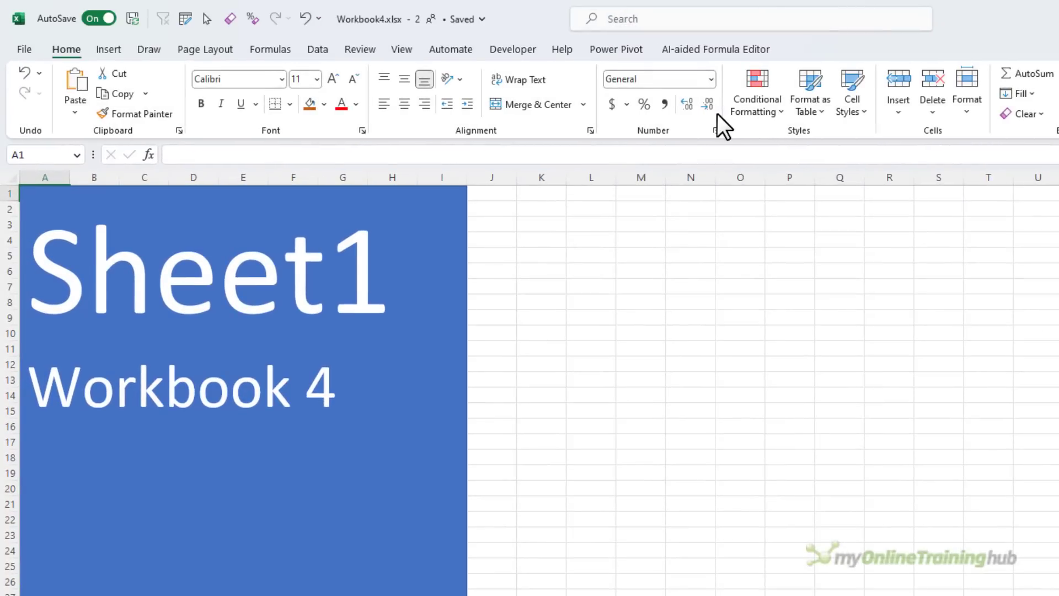
pyautogui.moveTo(548, 17); pyautogui.dragTo(593, 148)
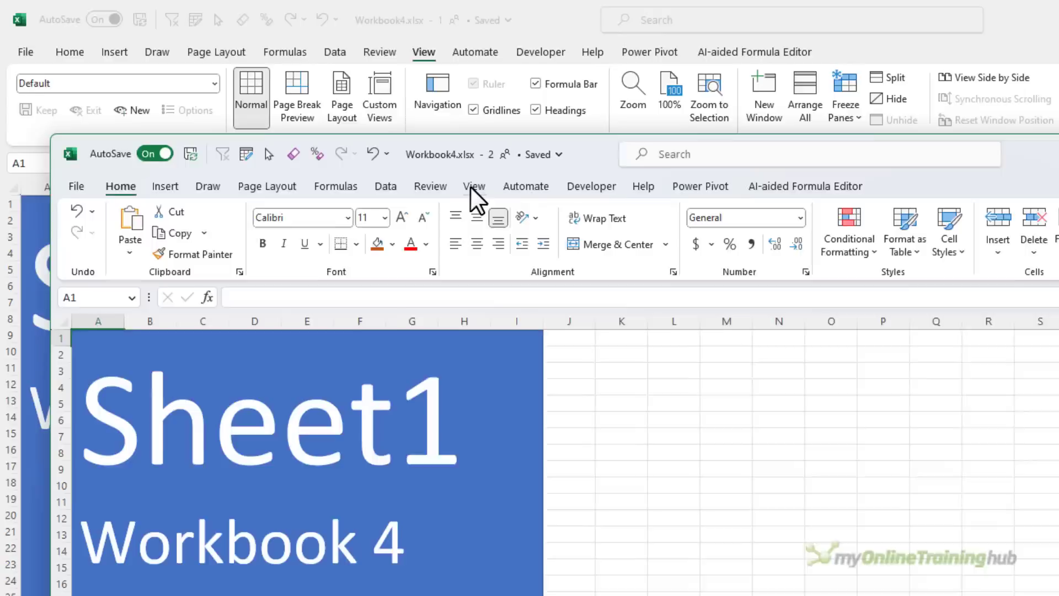
pyautogui.click(609, 239)
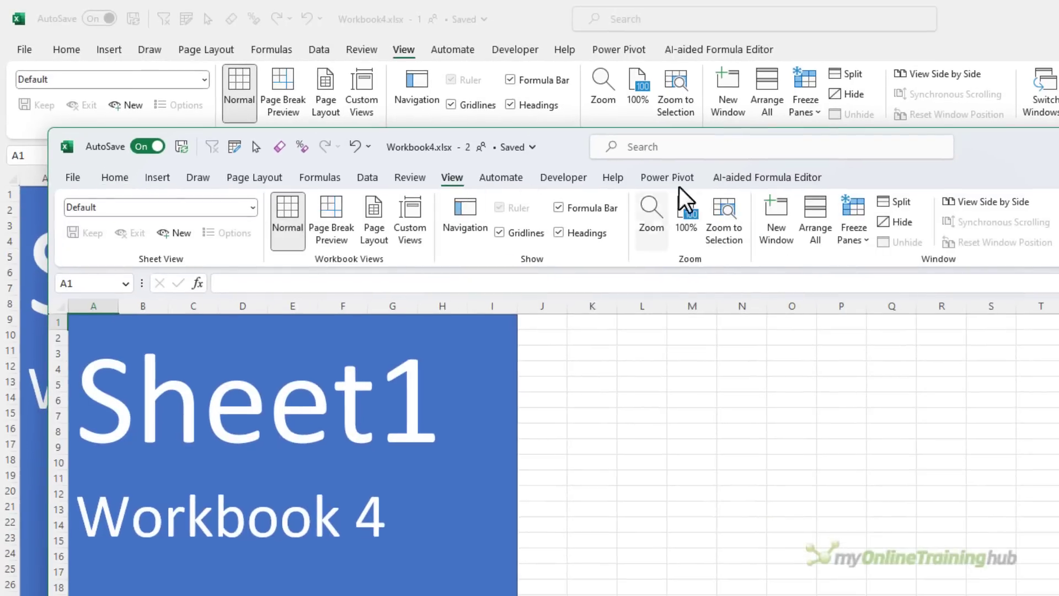
pyautogui.click(987, 202)
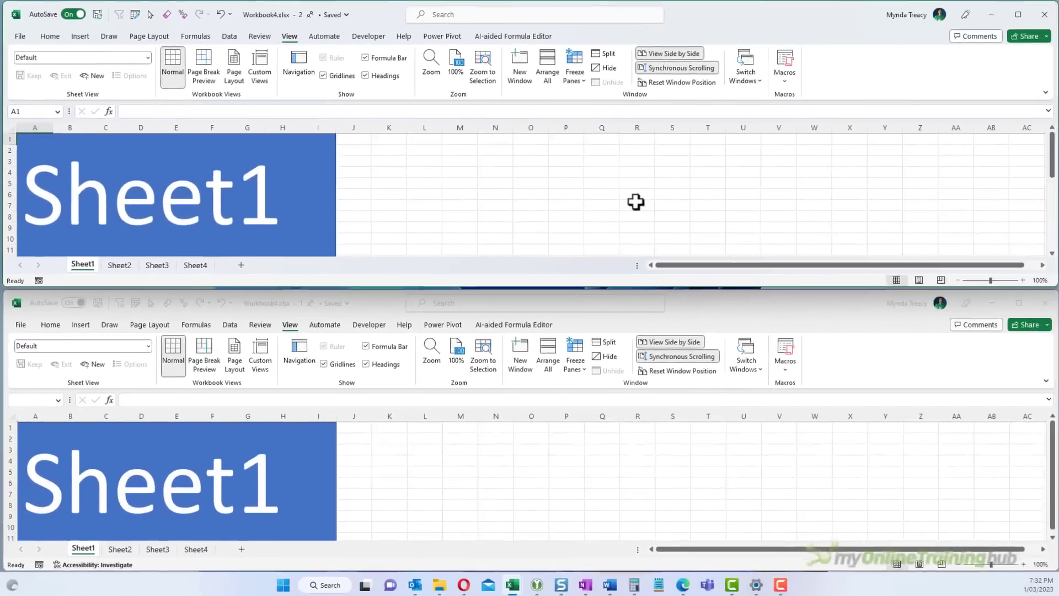
# - Fill column K orange in the upper Workbook4 window
pyautogui.click(380, 127)
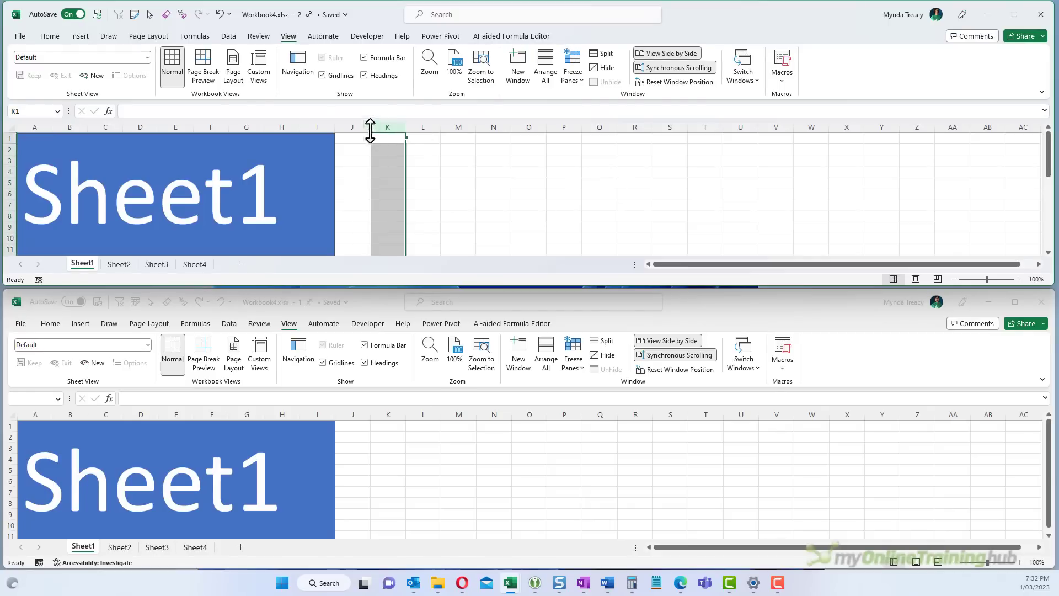
pyautogui.click(50, 38)
pyautogui.click(223, 75)
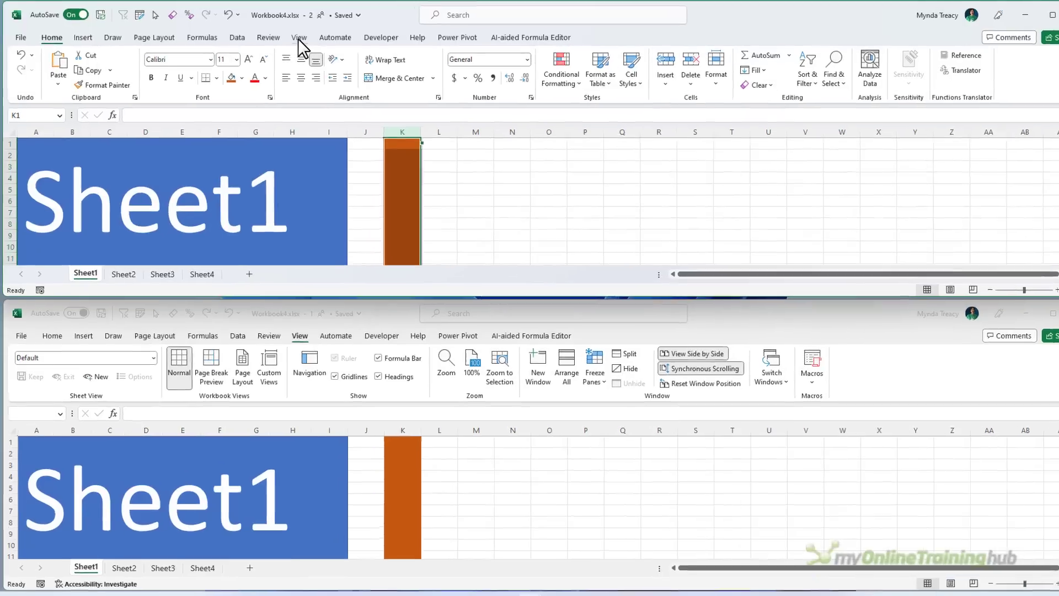
# - Show Sheet2 in the lower Workbook4 window while the upper window stays on Sheet1
pyautogui.click(288, 37)
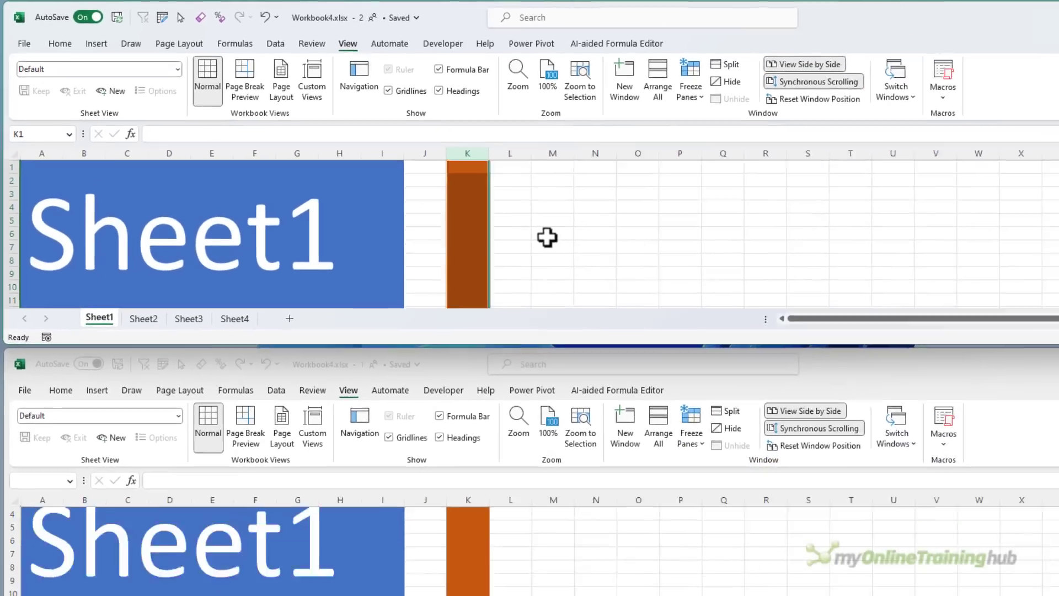
pyautogui.scroll(-4, 667, 290)
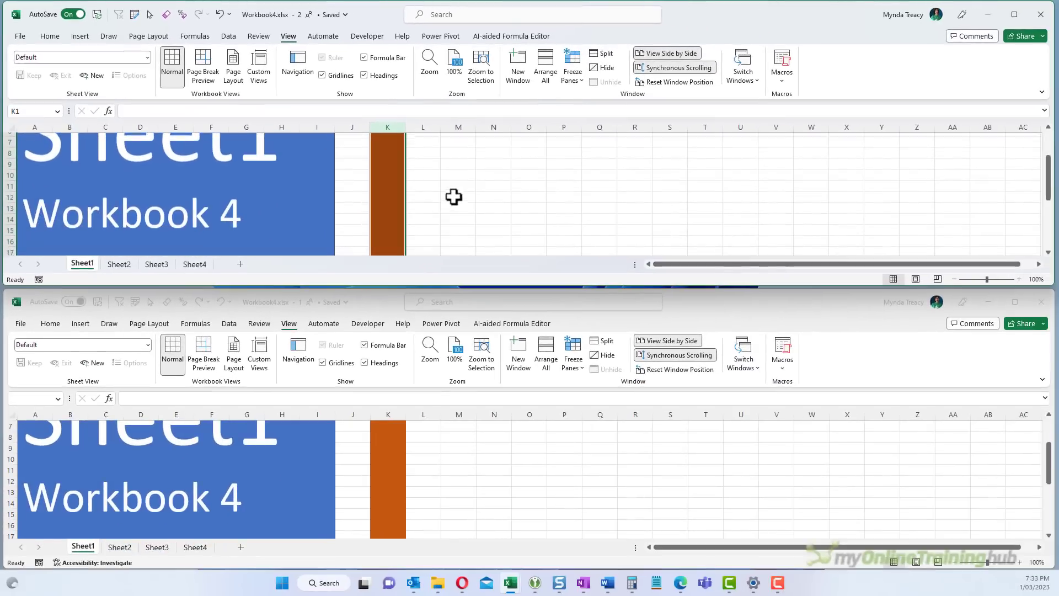
pyautogui.scroll(4, 453, 196)
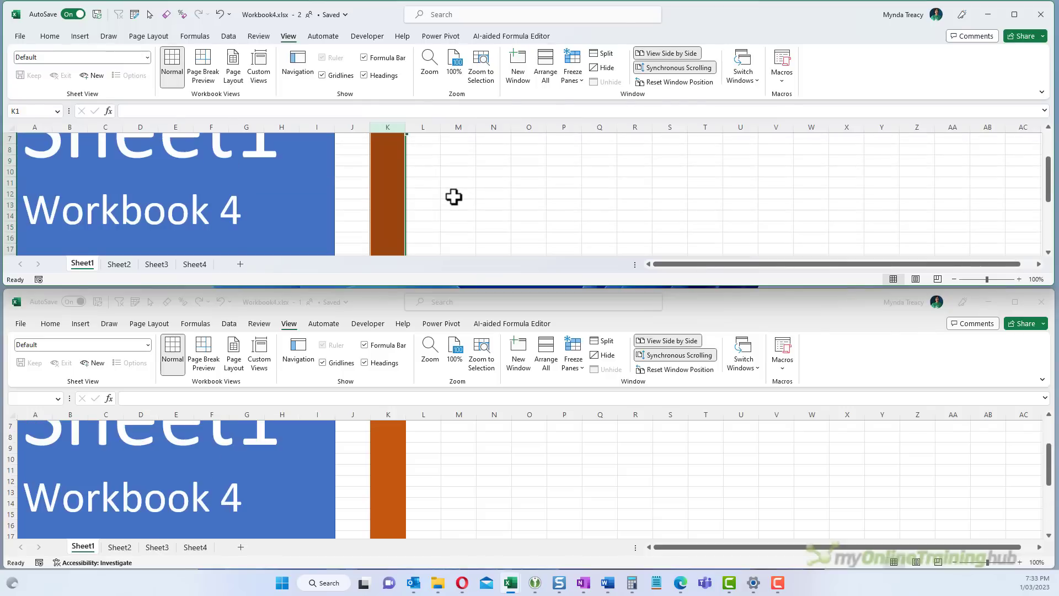
pyautogui.scroll(-5, 453, 197)
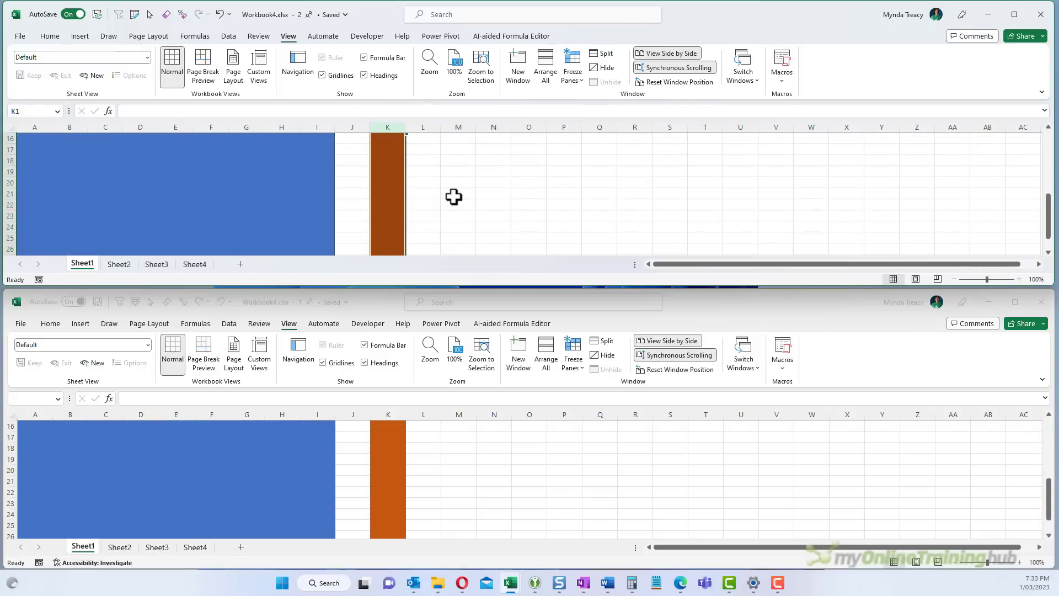
pyautogui.scroll(3, 454, 197)
pyautogui.scroll(2, 454, 197)
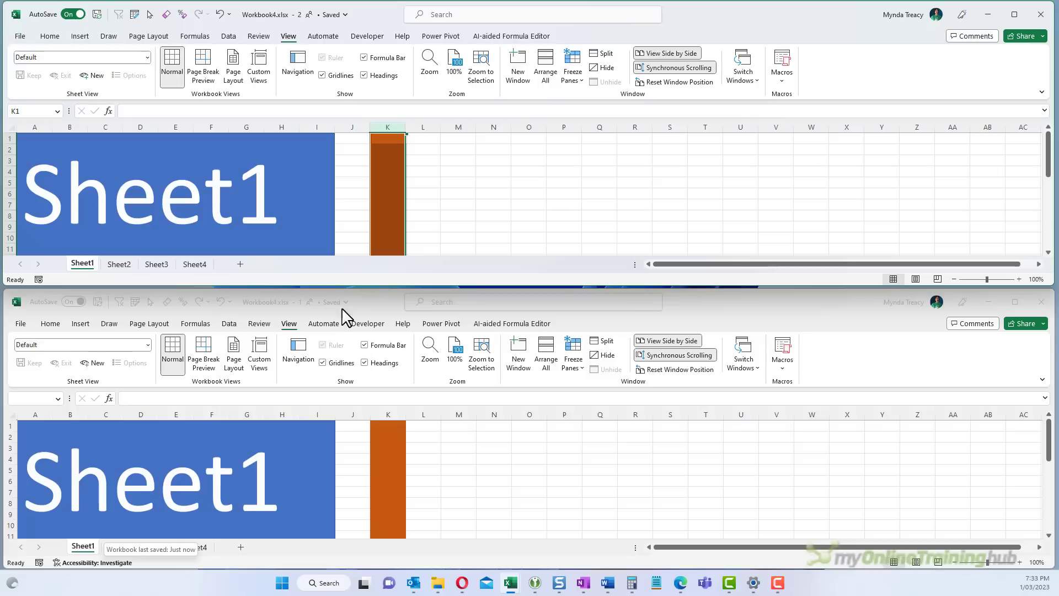
pyautogui.click(107, 548)
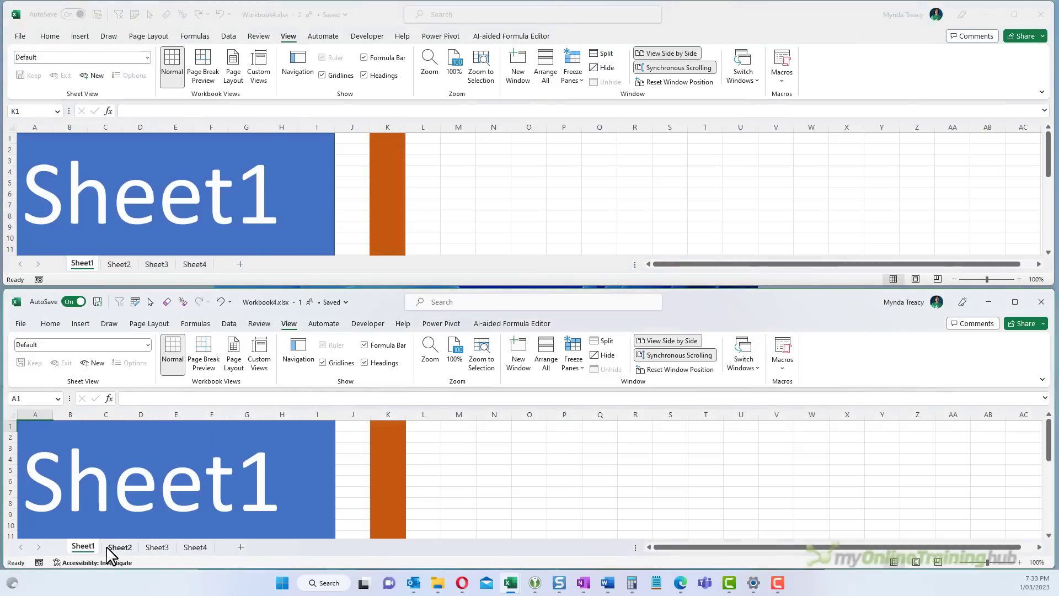
pyautogui.click(116, 548)
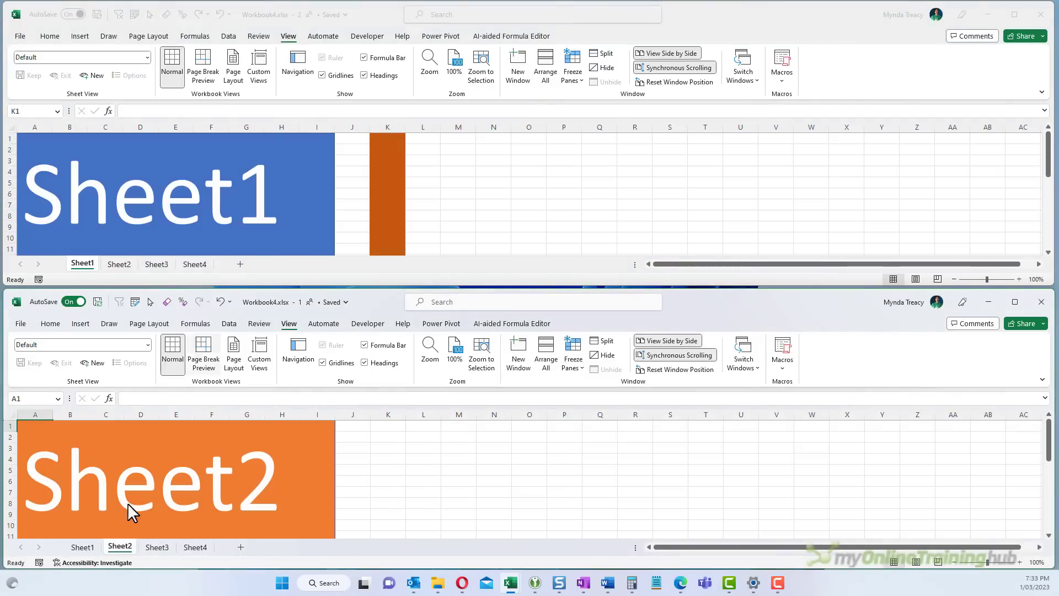
pyautogui.click(375, 21)
# - Snap Sheet1 left and Sheet2 right, test synced scrolling, then maximize the Sheet1 window
pyautogui.press('super+Left')
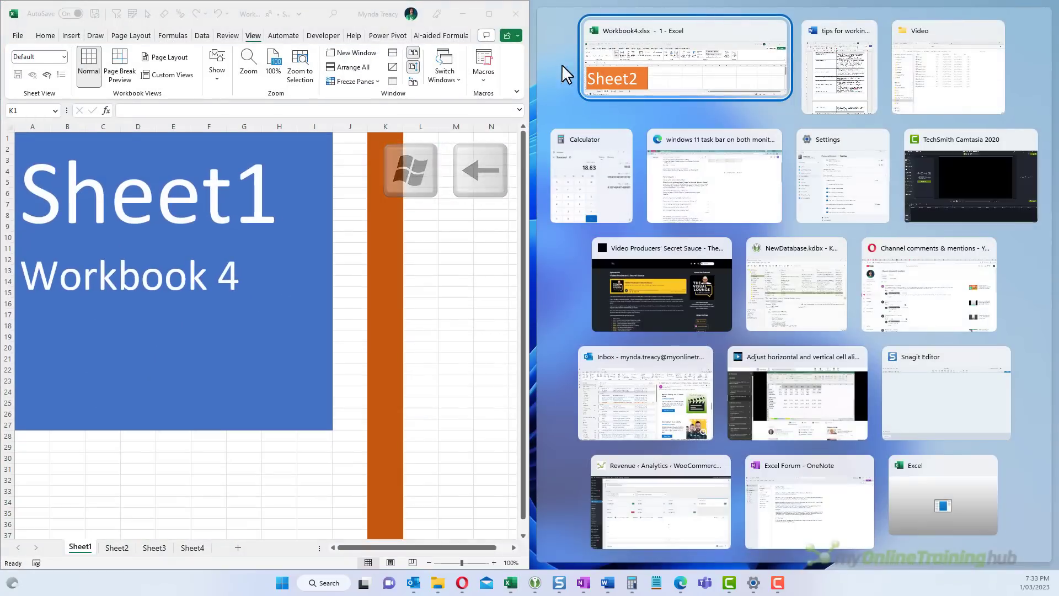
pyautogui.click(562, 65)
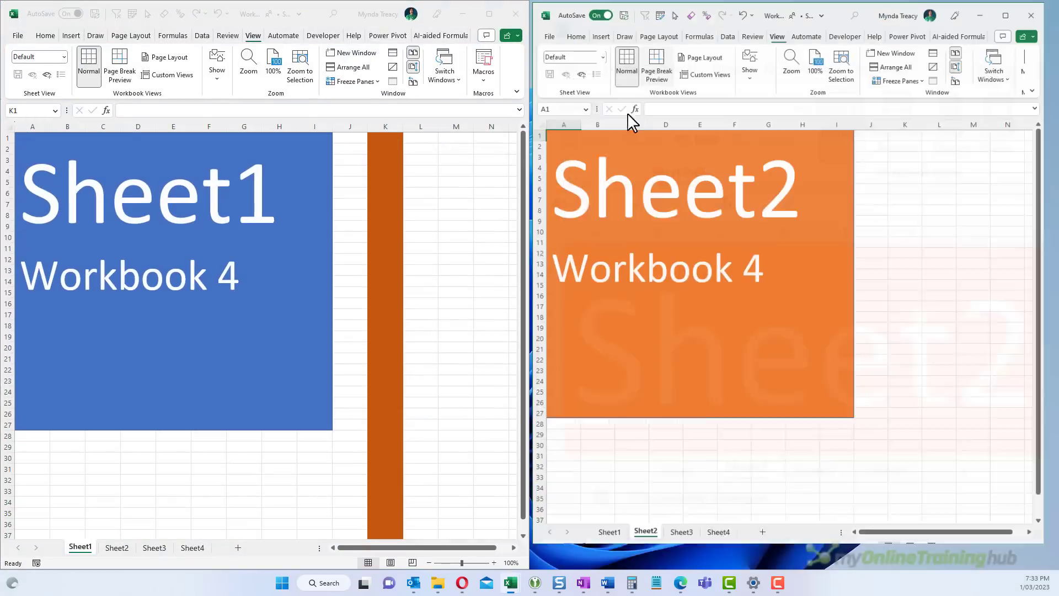
pyautogui.scroll(-7, 481, 325)
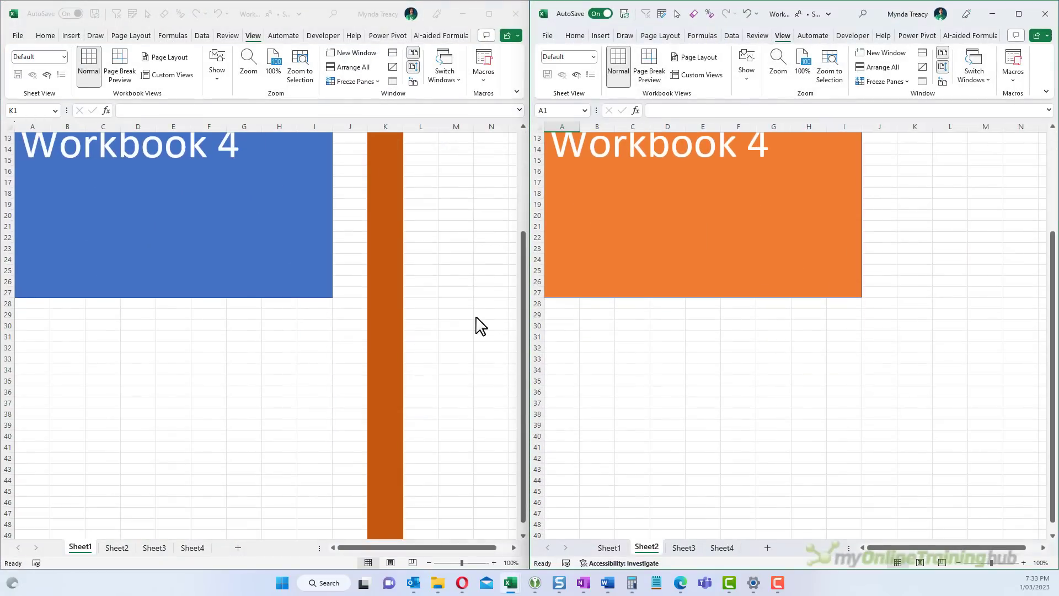
pyautogui.scroll(7, 480, 325)
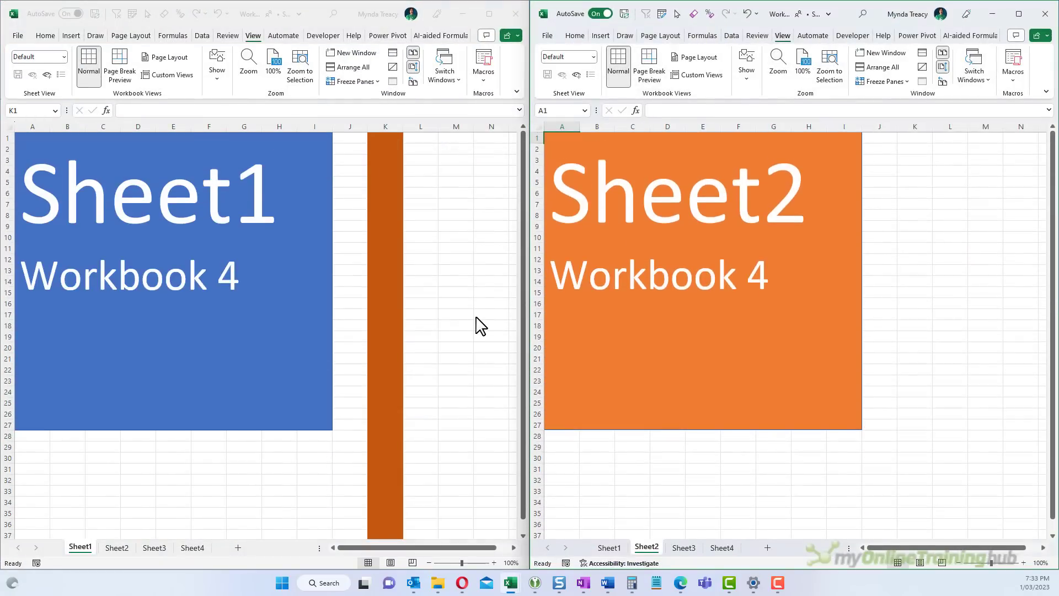
pyautogui.scroll(-7, 481, 325)
pyautogui.scroll(-5, 481, 326)
pyautogui.scroll(12, 481, 325)
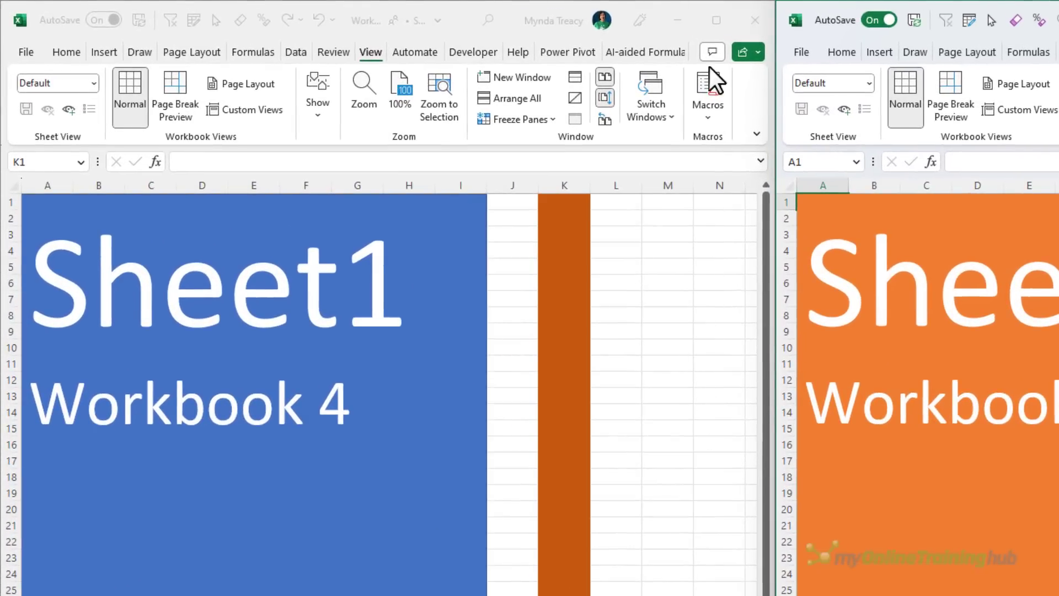
pyautogui.click(714, 21)
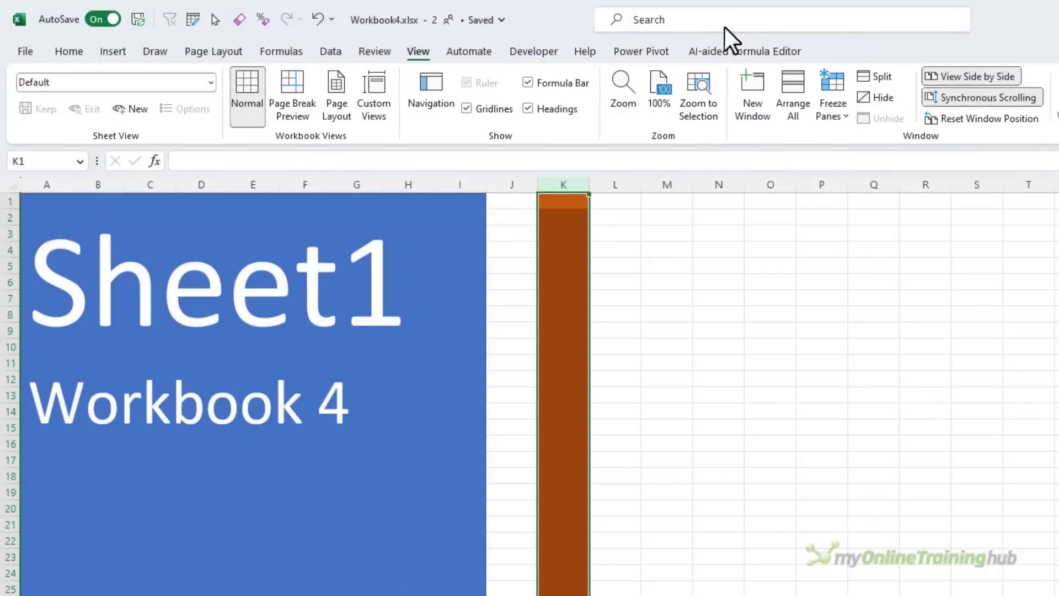
# - Turn off synchronous scrolling, snap Sheet1 back to the left half, and scroll it alone
pyautogui.click(982, 100)
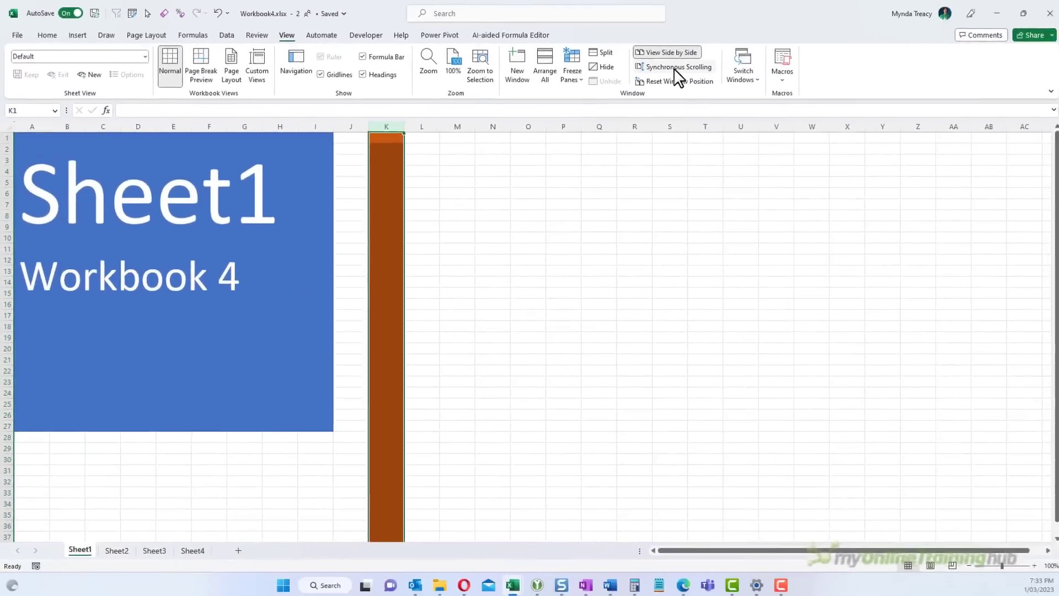
pyautogui.press('super+Left')
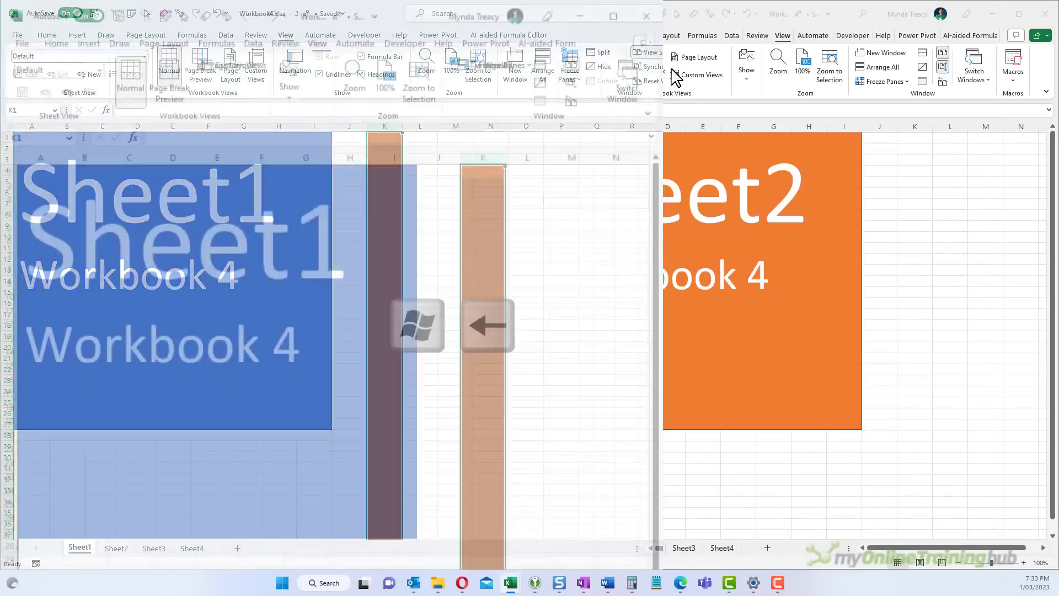
pyautogui.scroll(-2, 442, 223)
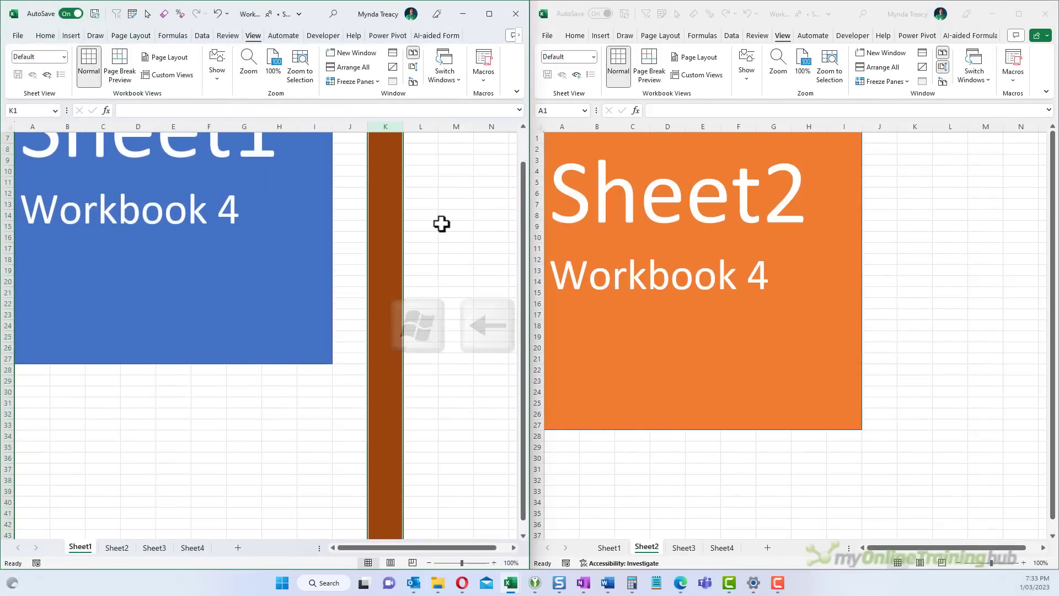
pyautogui.scroll(-4, 442, 223)
pyautogui.scroll(6, 441, 223)
pyautogui.scroll(-8, 442, 223)
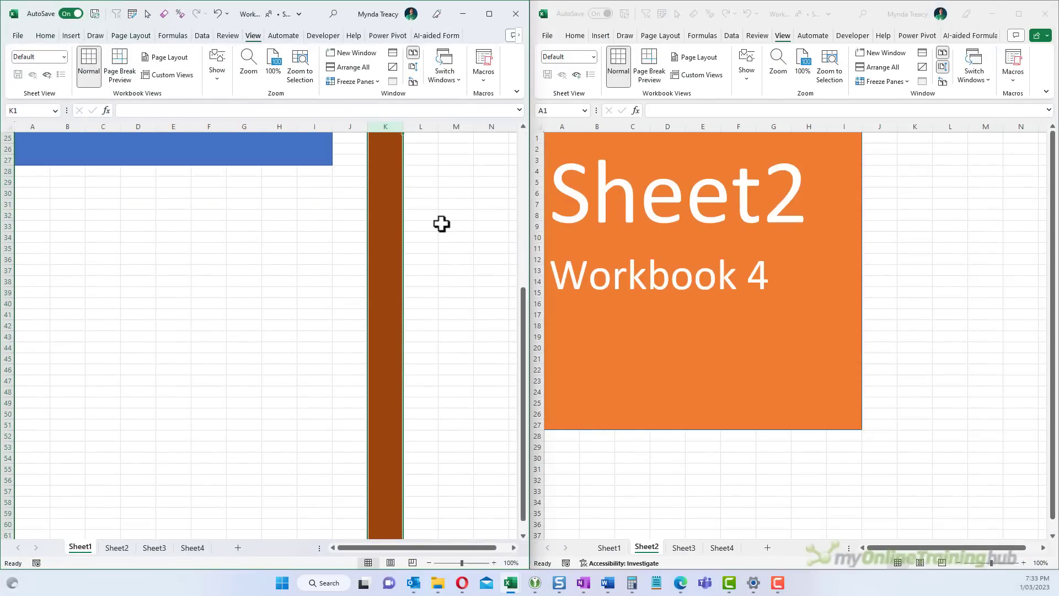
pyautogui.scroll(8, 441, 224)
# - Scroll the right-hand Sheet2 window on its own to confirm independent scrolling
pyautogui.click(928, 194)
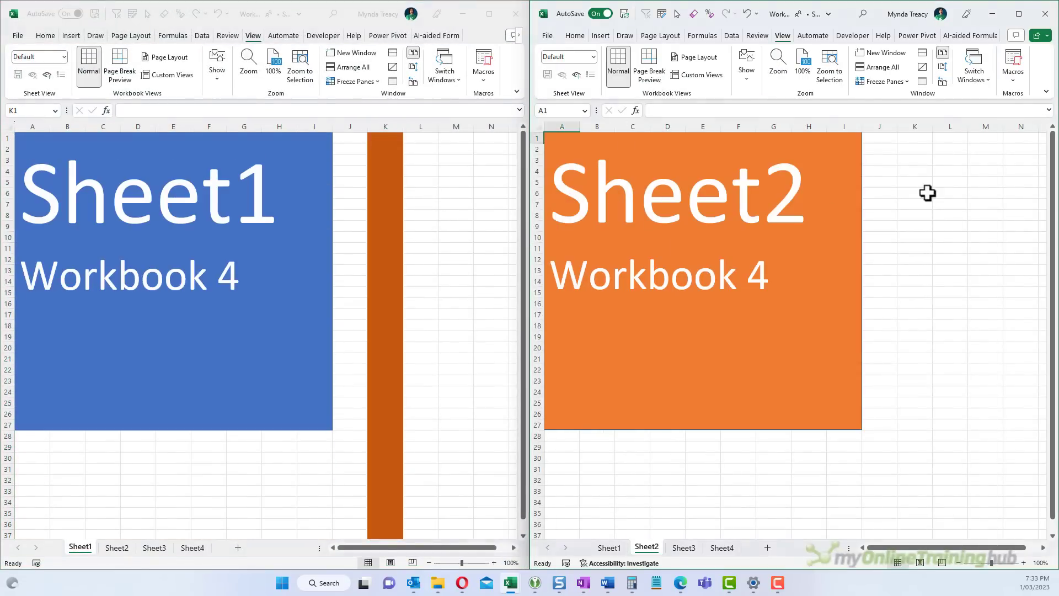
pyautogui.scroll(-8, 927, 192)
pyautogui.scroll(8, 927, 193)
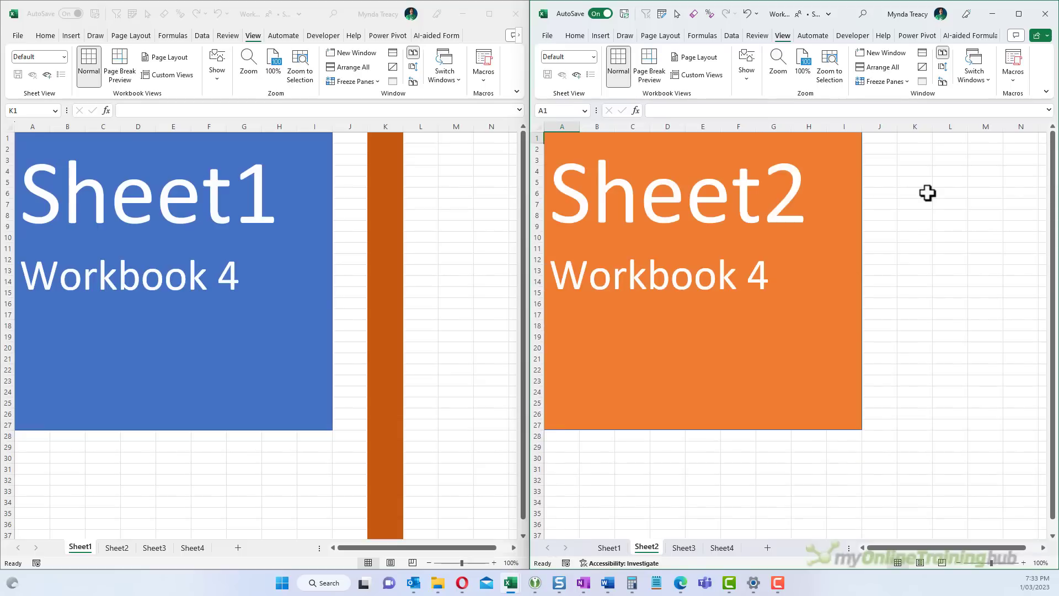
pyautogui.scroll(-8, 927, 193)
pyautogui.scroll(8, 927, 192)
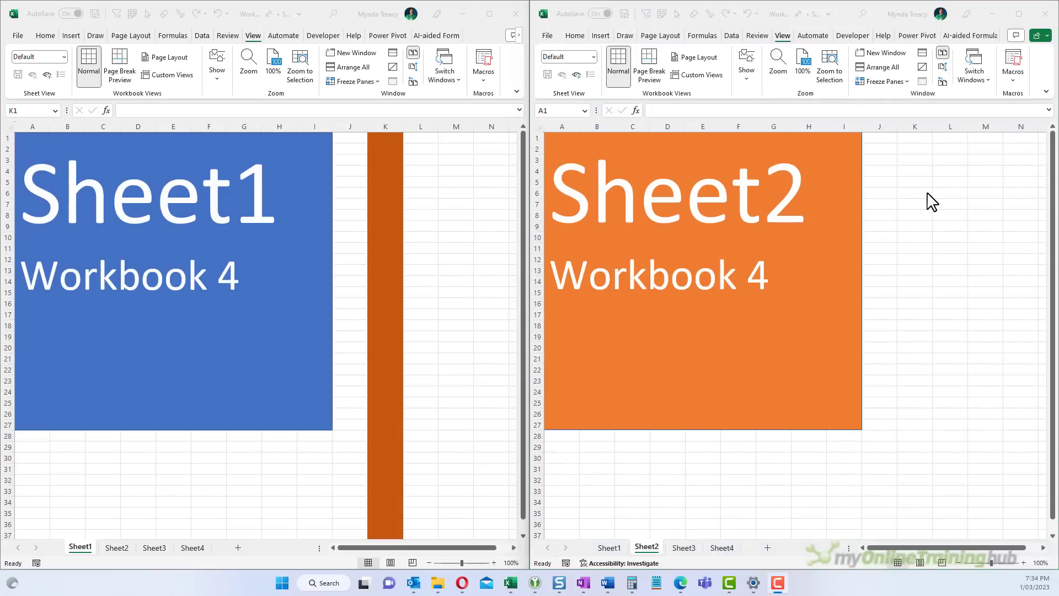
# - Maximize the Sheet1 window, then switch to the Sheet2 window and maximize it too
pyautogui.click(490, 15)
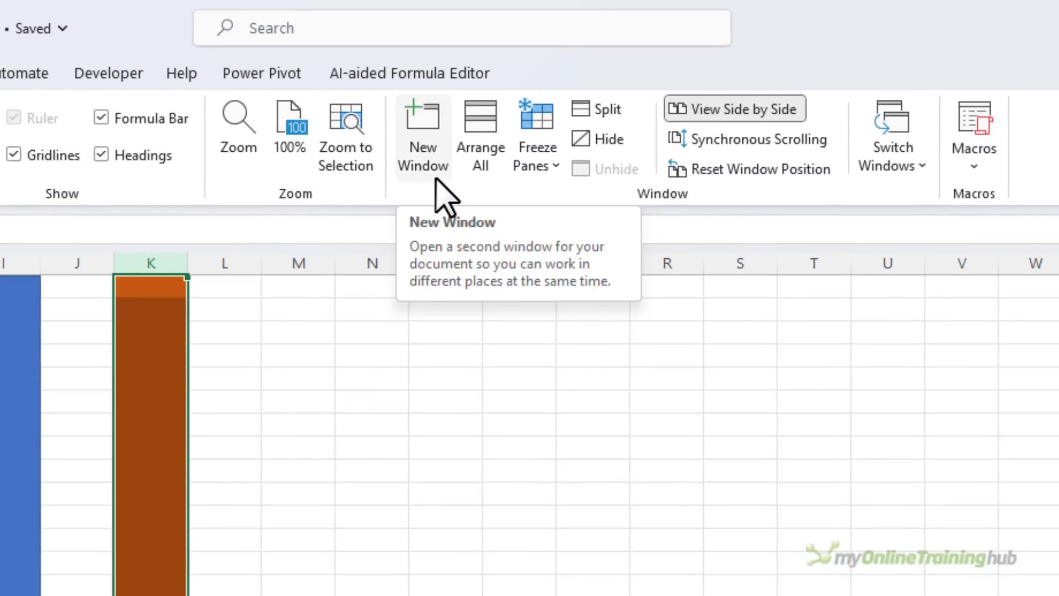
pyautogui.click(437, 180)
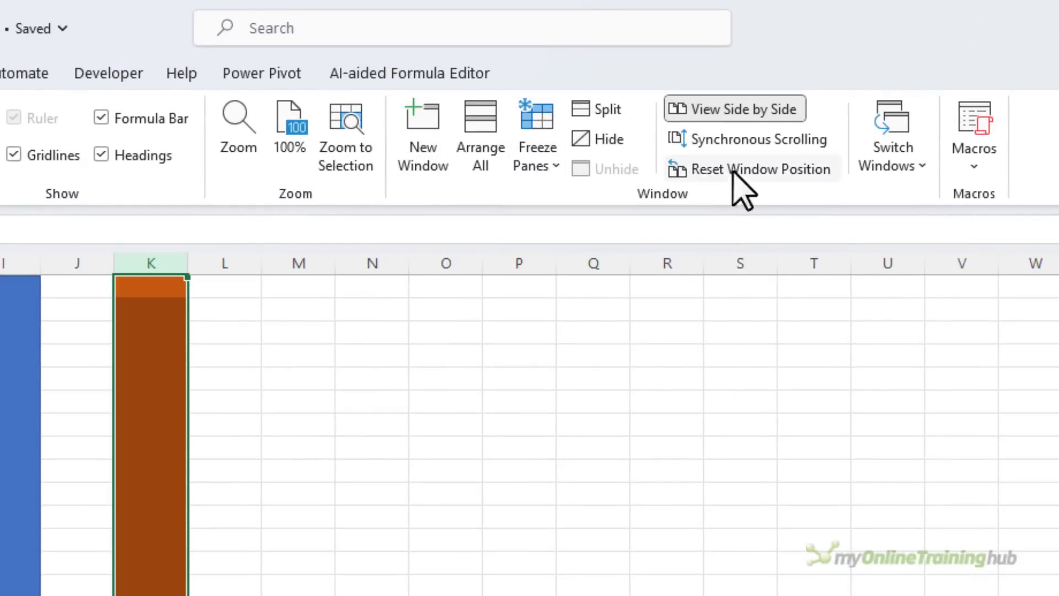
pyautogui.click(913, 169)
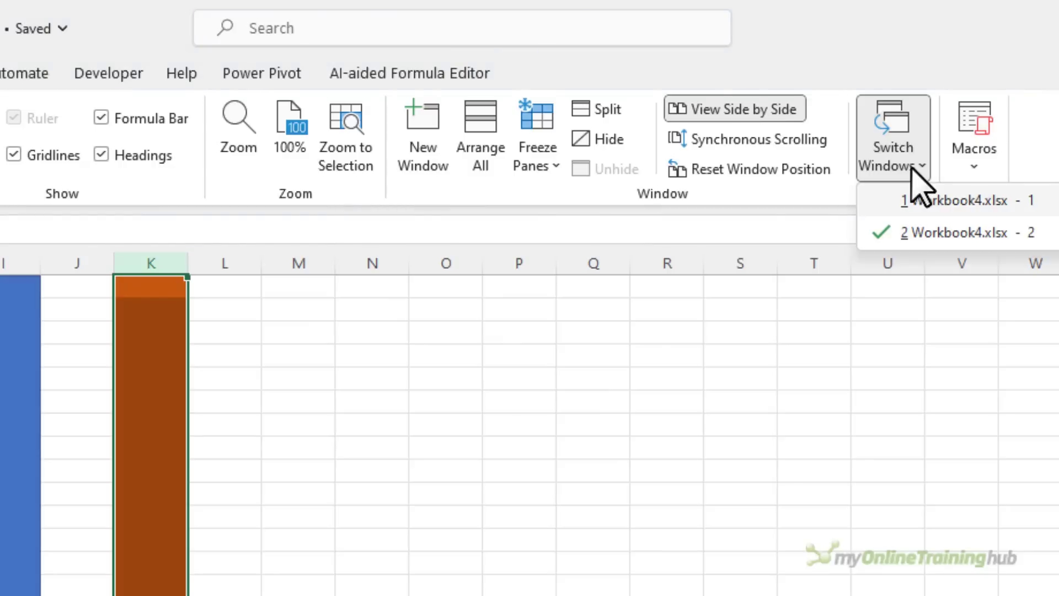
pyautogui.click(876, 205)
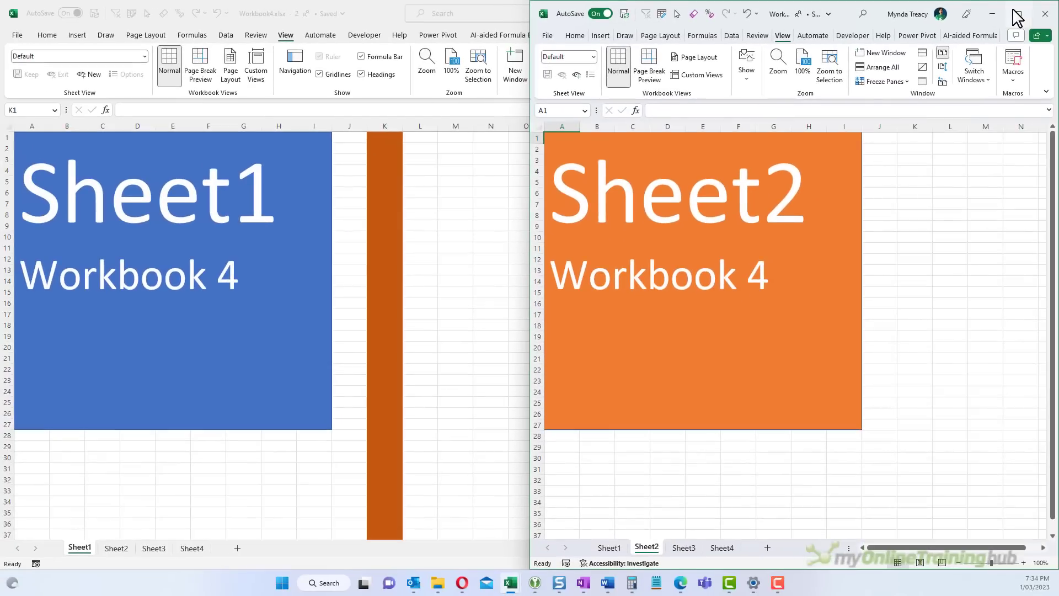
pyautogui.click(1018, 10)
# - Switch back to Sheet1 via Switch Windows, then toggle windows with Ctrl+Tab, ending on Sheet1
pyautogui.click(745, 83)
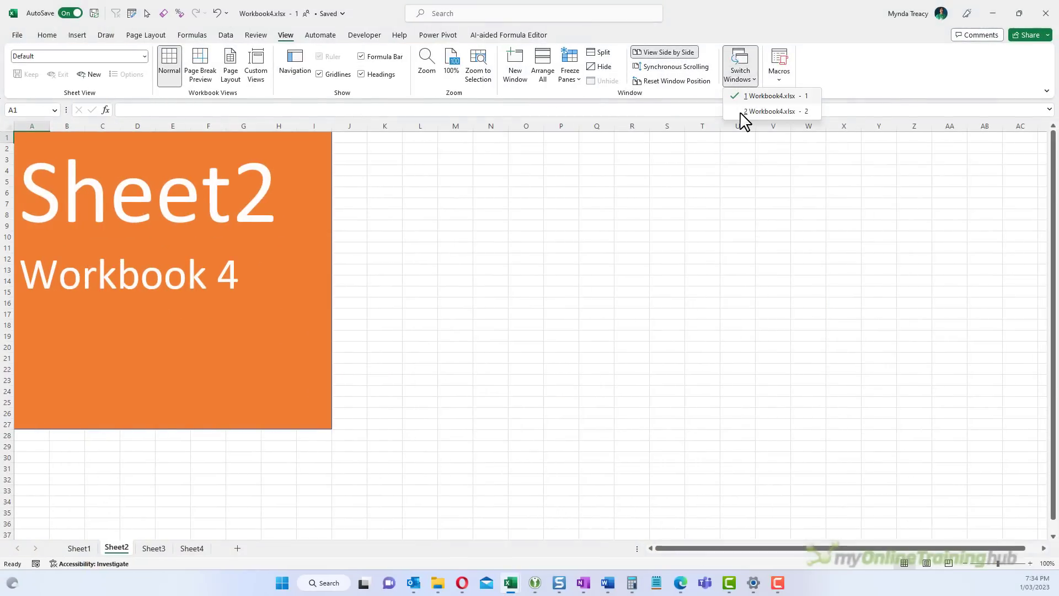
pyautogui.click(744, 120)
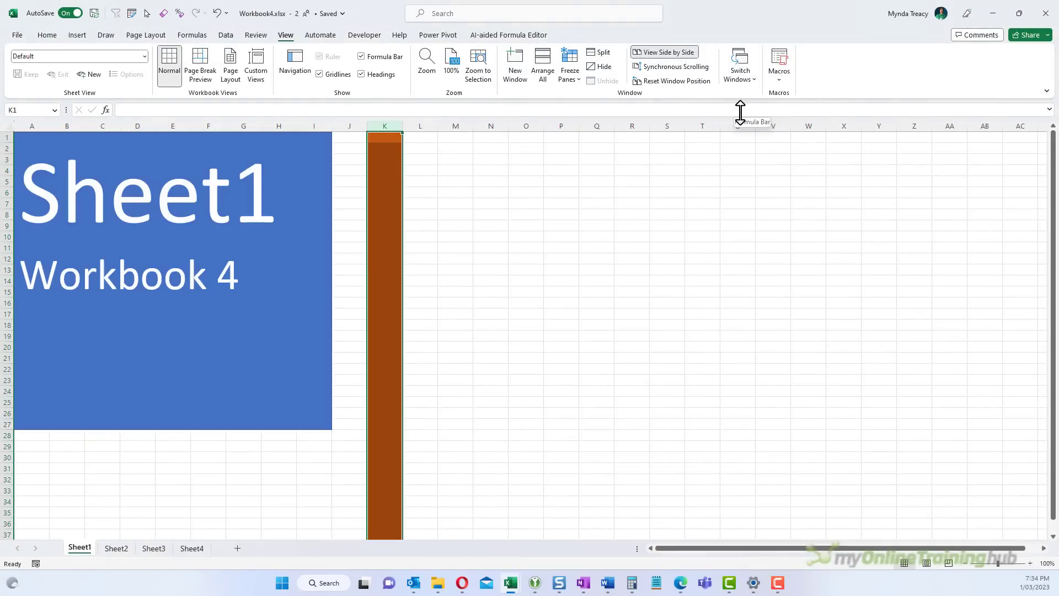
pyautogui.hotkey('ctrl', 'Tab')
pyautogui.hotkey('ctrl', 'Tab')
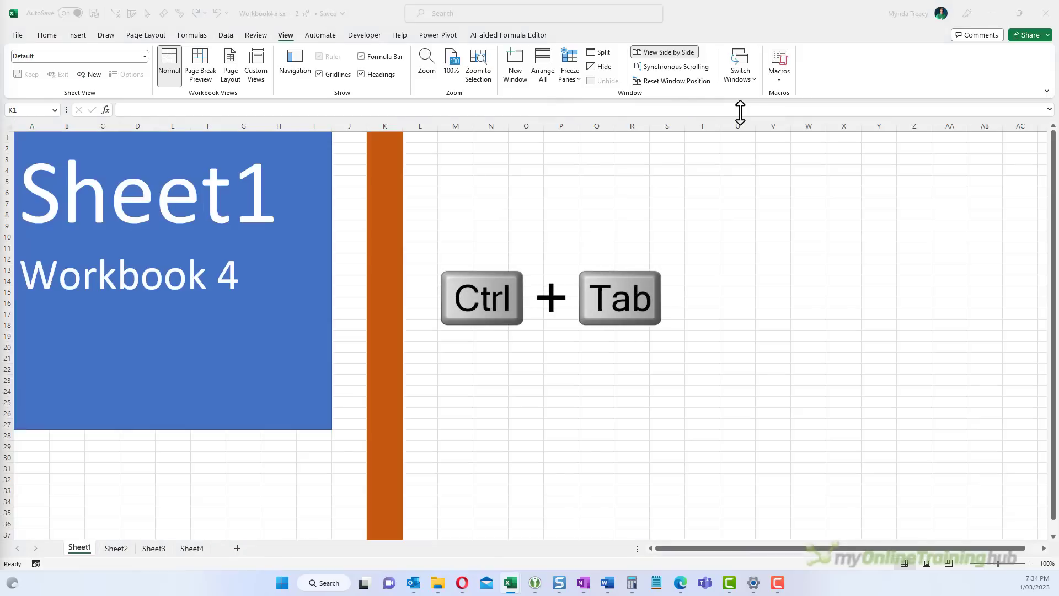
pyautogui.hotkey('ctrl', 'Tab')
pyautogui.hotkey('ctrl', 'Tab')
pyautogui.hotkey('ctrl', 'Tab')
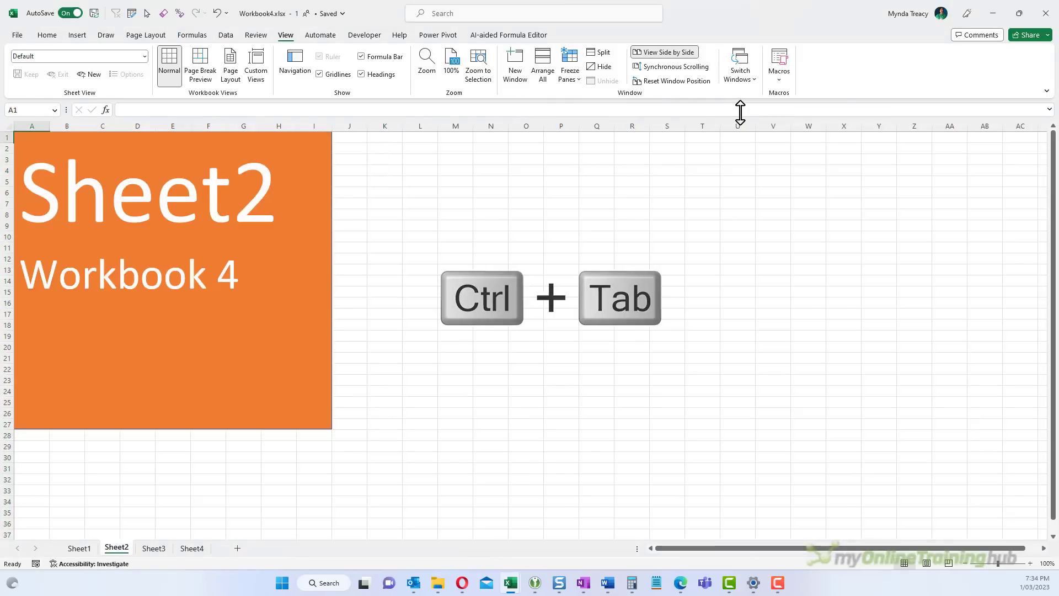
pyautogui.hotkey('ctrl', 'Tab')
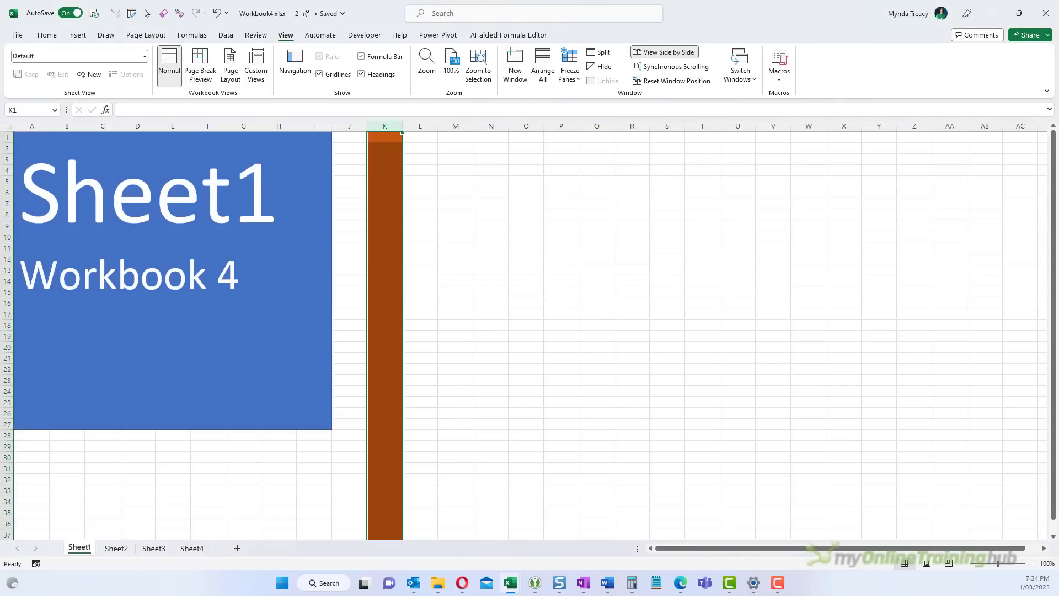
# - Close the Workbook4.xlsx - 2 window and confirm only one Workbook4 window remains
pyautogui.click(1046, 15)
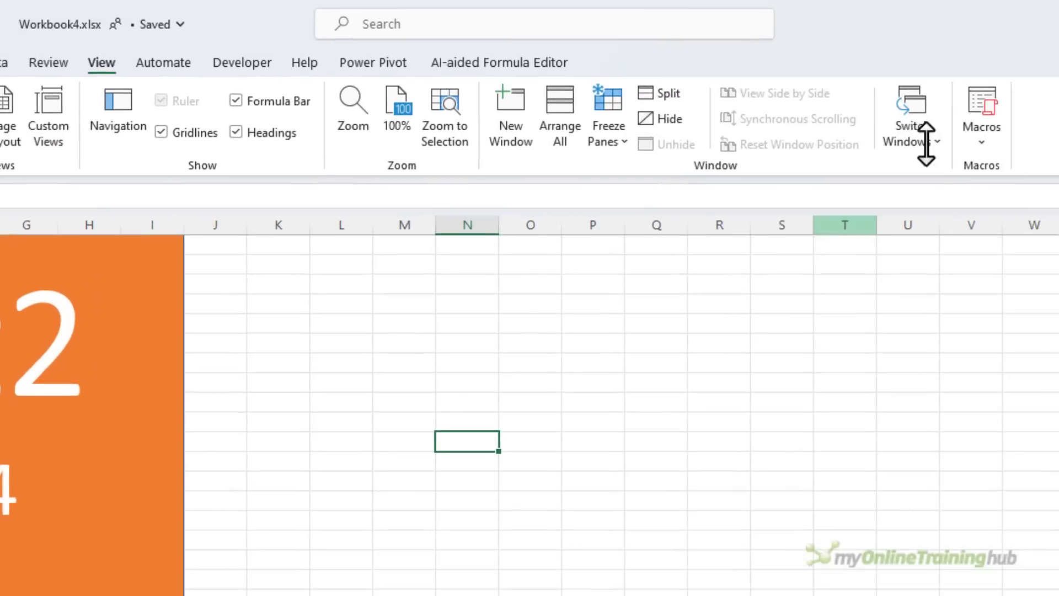
pyautogui.click(746, 79)
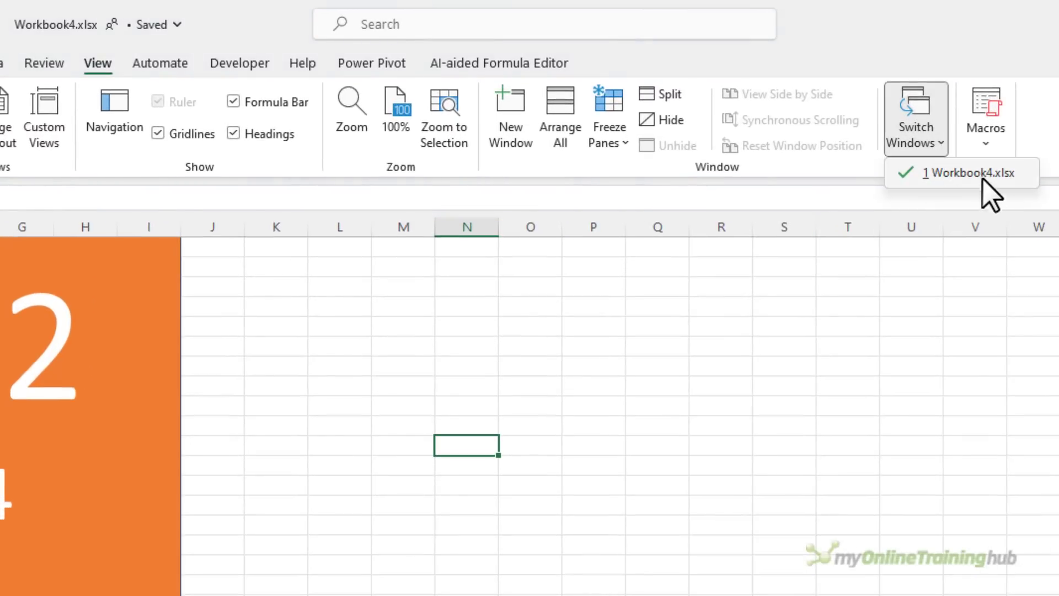
pyautogui.click(412, 451)
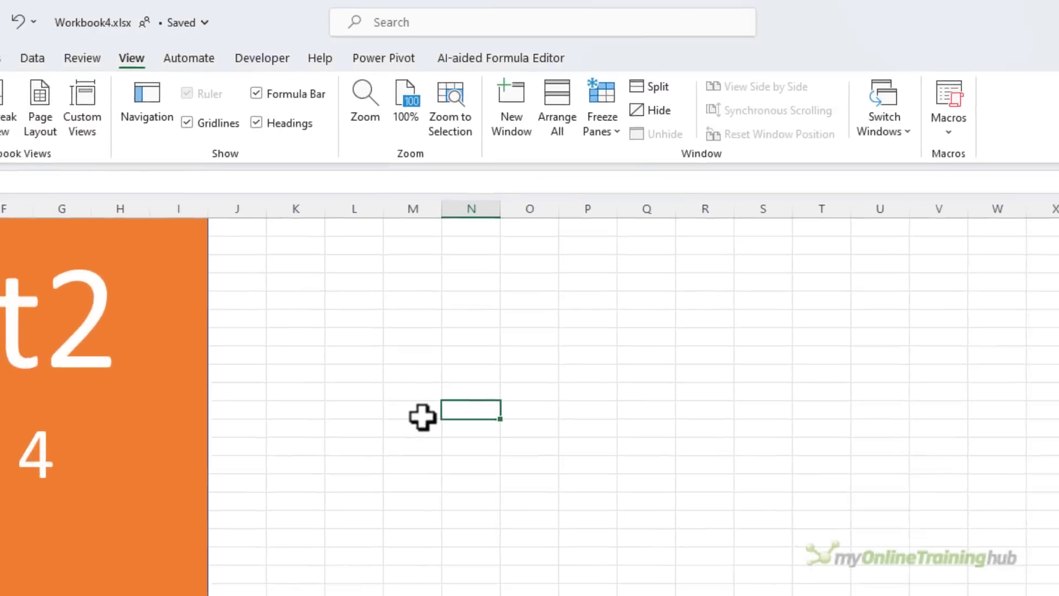